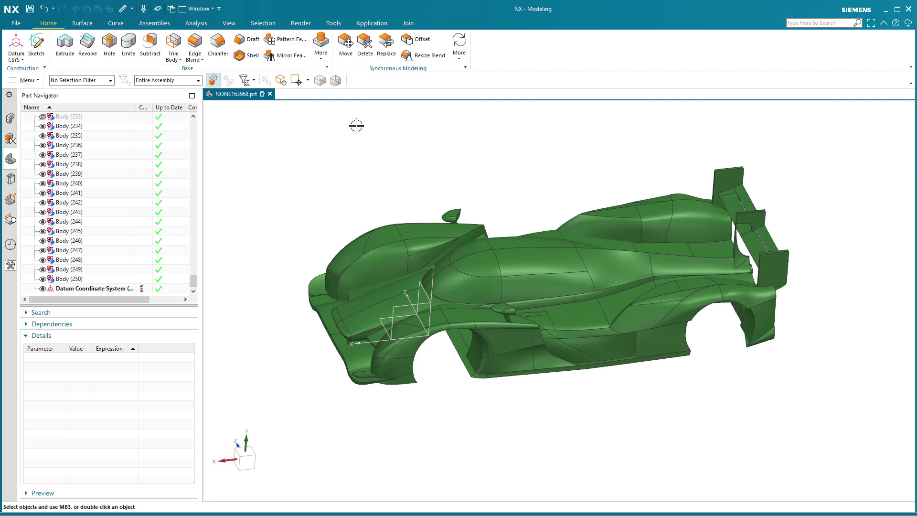
- Orbit the green race-car body to a closer oblique view of its side
{"action": "mouse_move", "coordinate": [350, 141]}
{"action": "middle_mouse_down"}
{"action": "mouse_move", "coordinate": [293, 189]}
{"action": "mouse_move", "coordinate": [285, 174]}
{"action": "middle_mouse_up"}
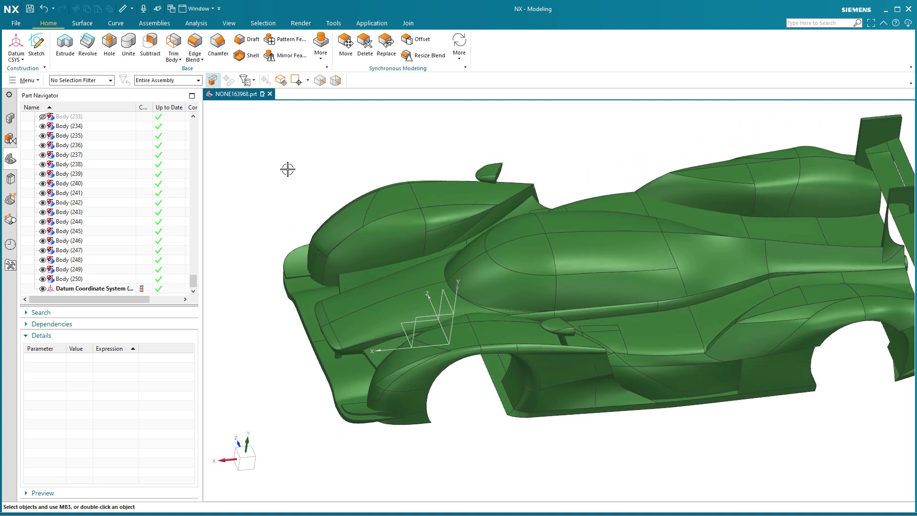
- Start Measure from the shortcut toolbar and pick a lower side face, then an upper face (1190.6847 mm)
{"action": "left_click", "coordinate": [258, 130]}
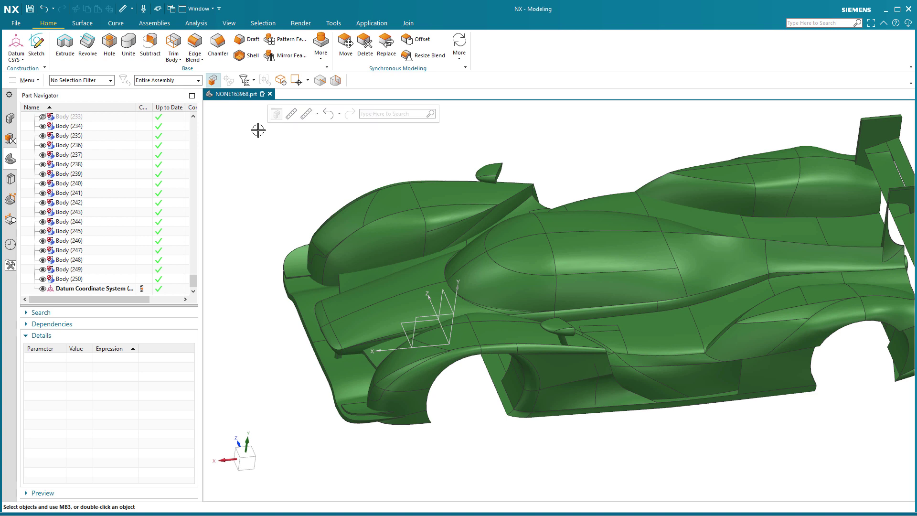
{"action": "left_click", "coordinate": [292, 114]}
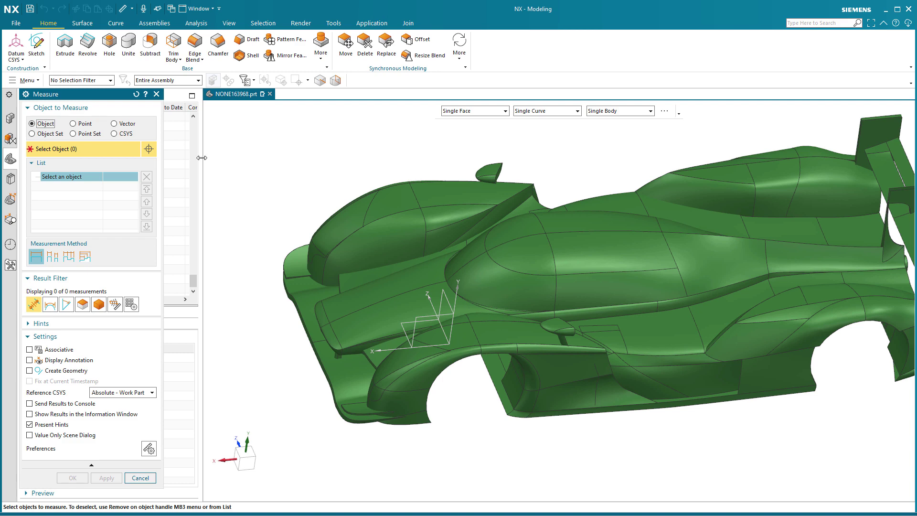
{"action": "left_click_drag", "start_coordinate": [203, 158], "coordinate": [168, 169]}
{"action": "mouse_move", "coordinate": [168, 169]}
{"action": "middle_mouse_down"}
{"action": "mouse_move", "coordinate": [293, 147]}
{"action": "mouse_move", "coordinate": [414, 343]}
{"action": "middle_mouse_up"}
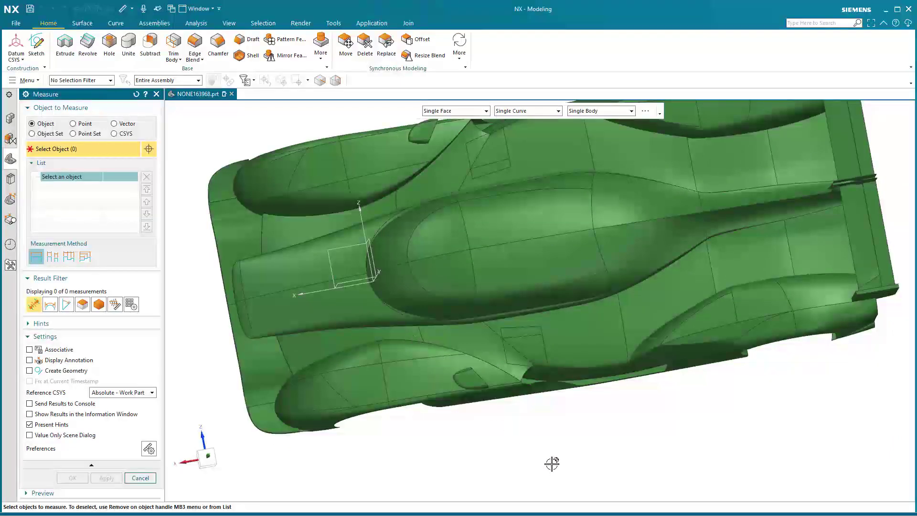
{"action": "middle_click_drag", "start_coordinate": [549, 463], "coordinate": [552, 464]}
{"action": "scroll", "coordinate": [550, 463], "scroll_direction": "up", "scroll_amount": 5}
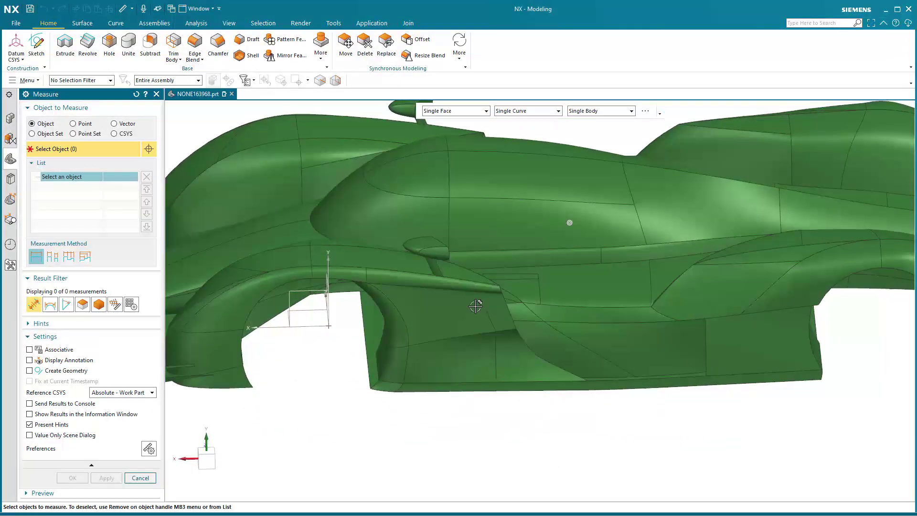
{"action": "left_click", "coordinate": [449, 314]}
{"action": "middle_click_drag", "start_coordinate": [549, 413], "coordinate": [528, 284]}
{"action": "left_click", "coordinate": [508, 256]}
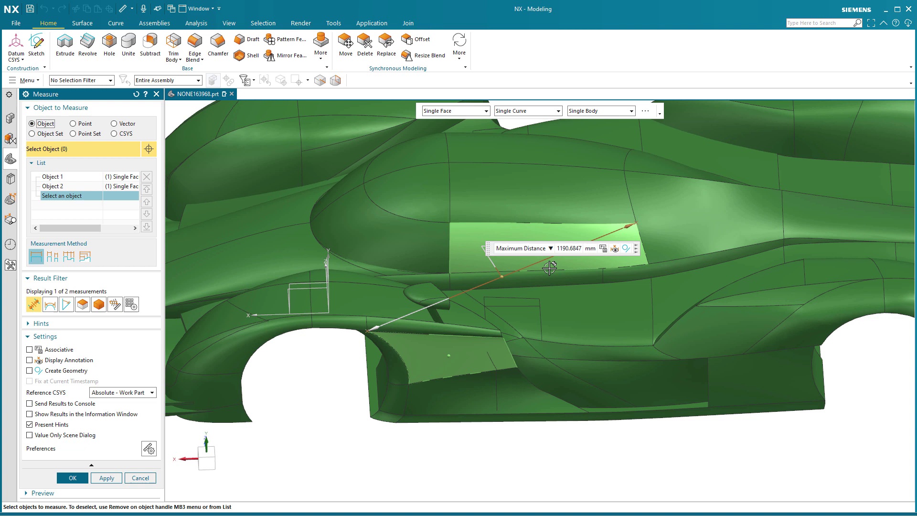
- Set the face-to-face result to Minimum Distance (390.2405 mm), then choose Vector in Object to Measure
{"action": "left_click_drag", "start_coordinate": [492, 251], "coordinate": [488, 446]}
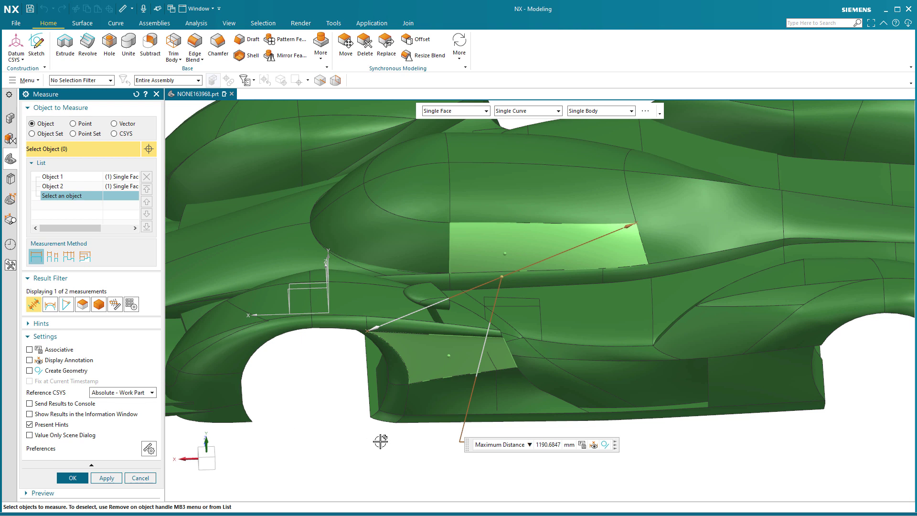
{"action": "left_click", "coordinate": [500, 446]}
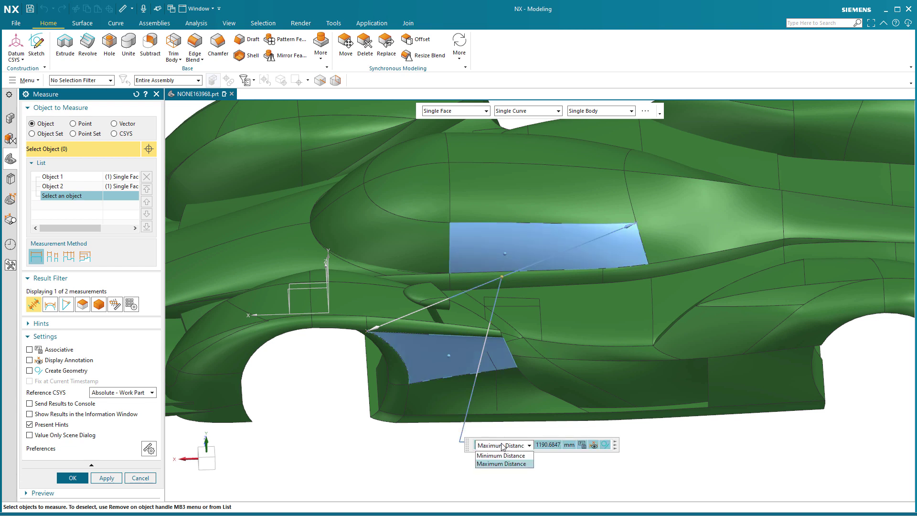
{"action": "left_click", "coordinate": [502, 460]}
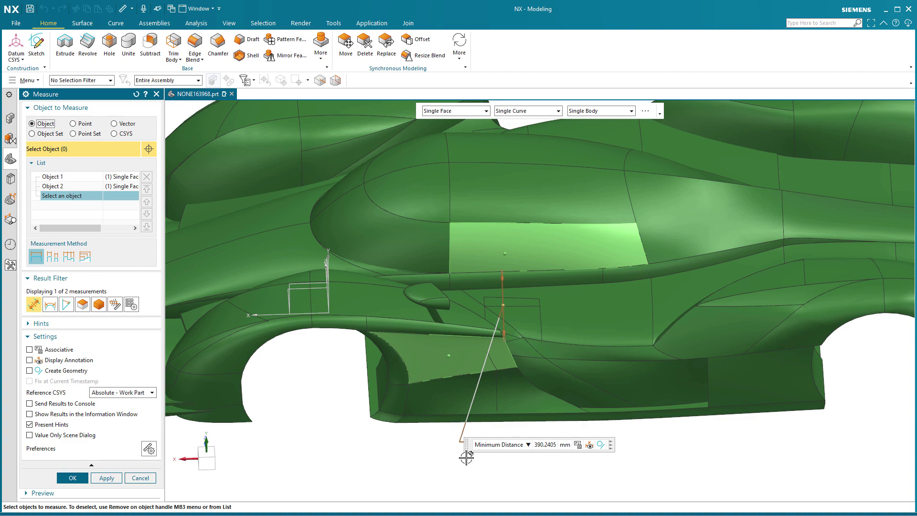
{"action": "middle_click_drag", "start_coordinate": [466, 458], "coordinate": [411, 414]}
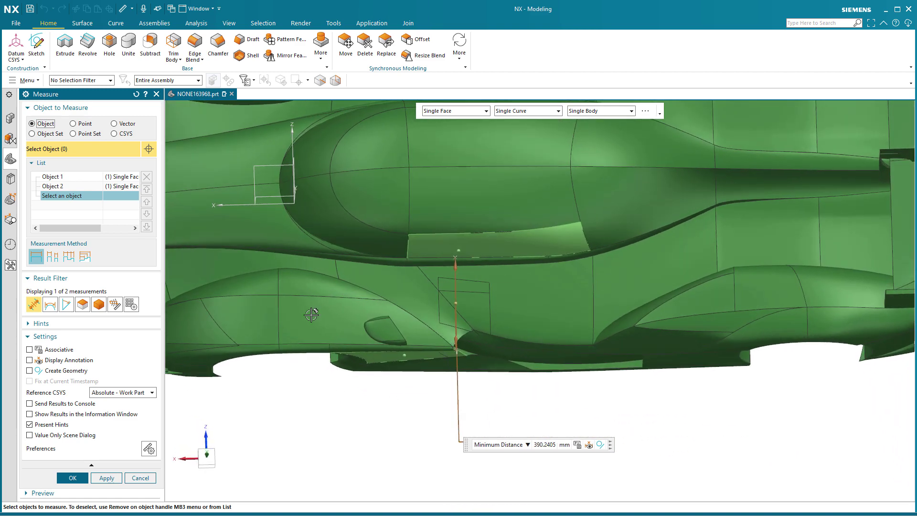
{"action": "left_click", "coordinate": [119, 123]}
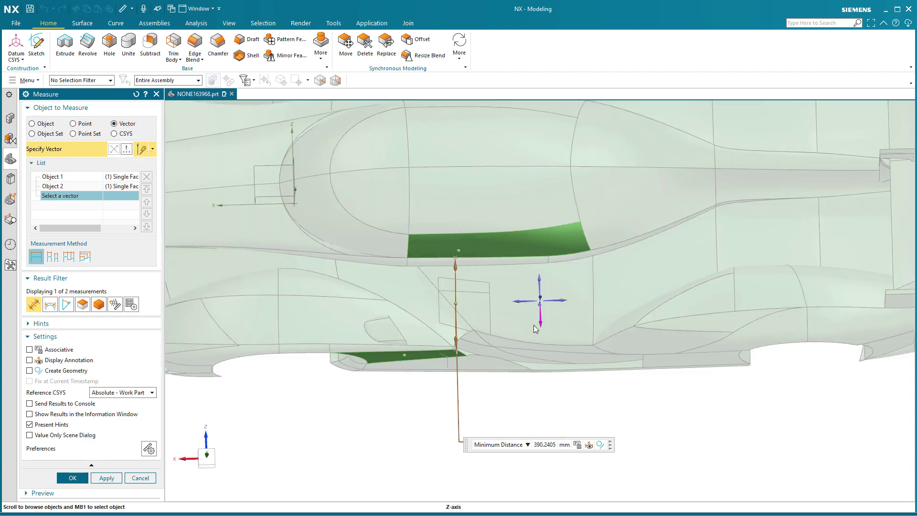
- Use the Z-axis as the projection vector, giving Maximum Projected Orthogonal 520.2038 mm
{"action": "left_click", "coordinate": [537, 324]}
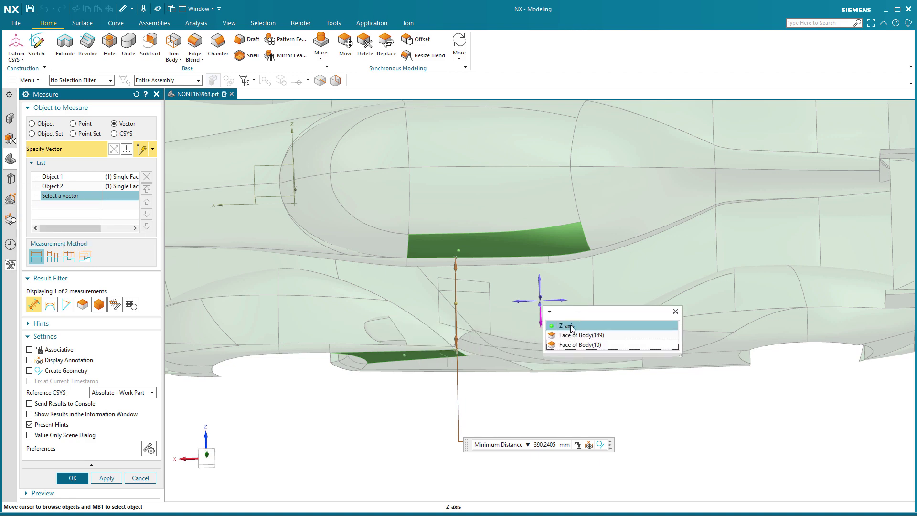
{"action": "left_click", "coordinate": [571, 327]}
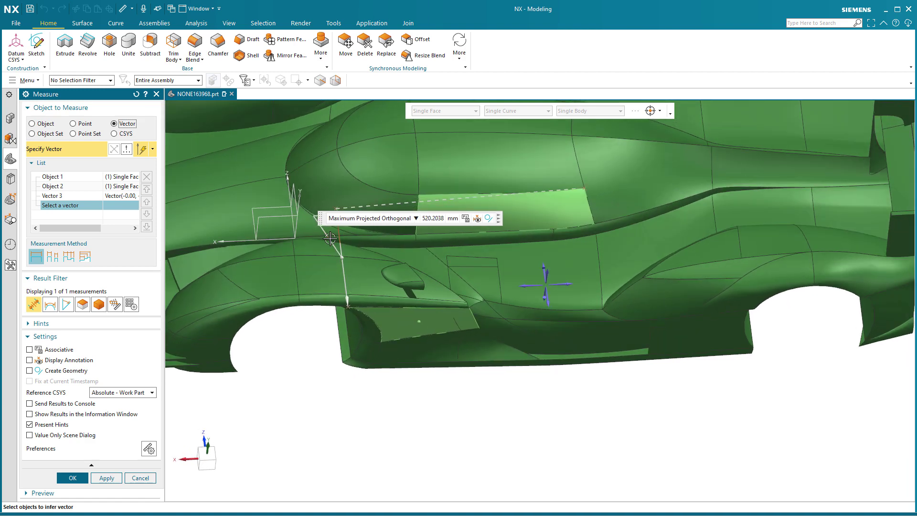
{"action": "left_click_drag", "start_coordinate": [323, 223], "coordinate": [367, 431]}
{"action": "left_click", "coordinate": [461, 426]}
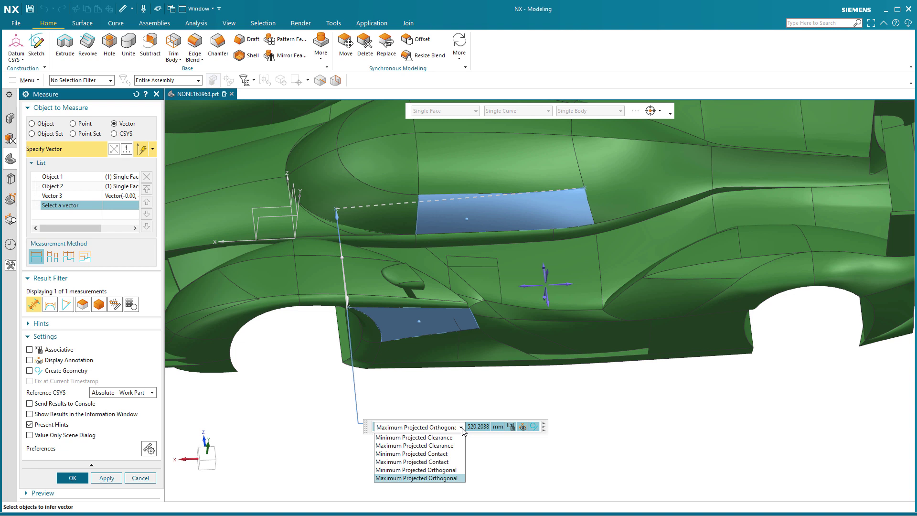
- Switch the result to Minimum Projected Clearance (385.1904 mm) and view the car from the side
{"action": "left_click", "coordinate": [431, 439]}
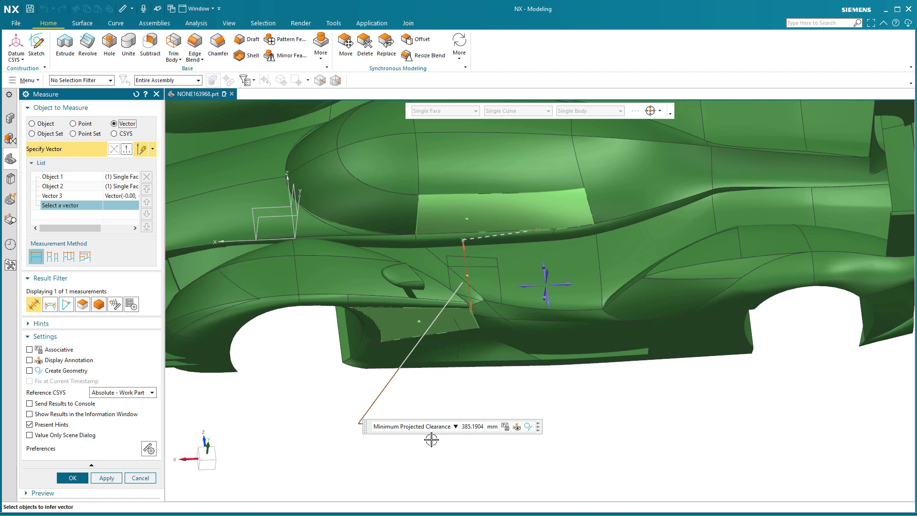
{"action": "key", "text": "F8"}
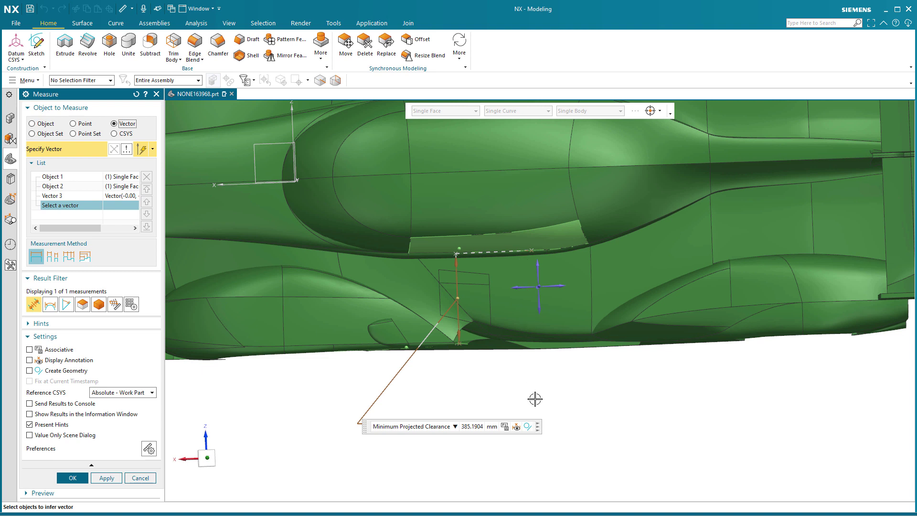
{"action": "middle_click_drag", "start_coordinate": [535, 398], "coordinate": [535, 398]}
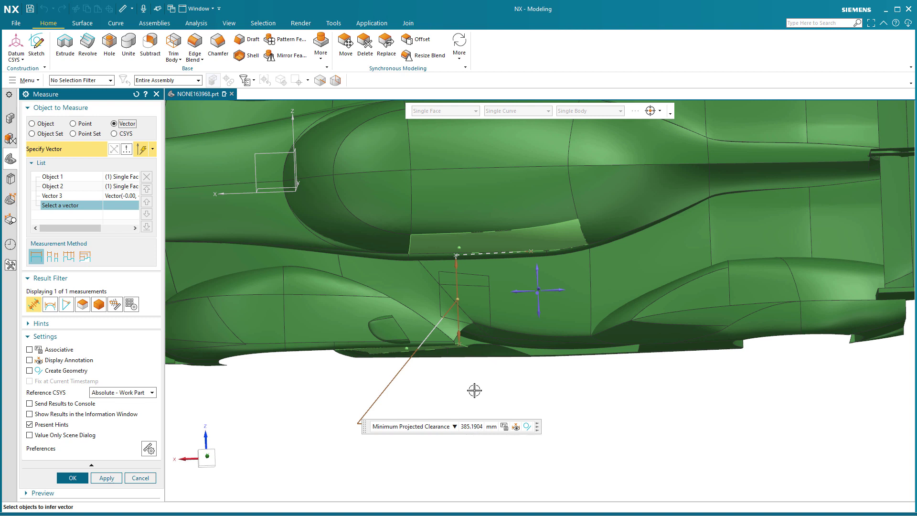
- Remove Vector 3 and add Vector 4 from the triad's vertical arrow
{"action": "left_click", "coordinate": [64, 198]}
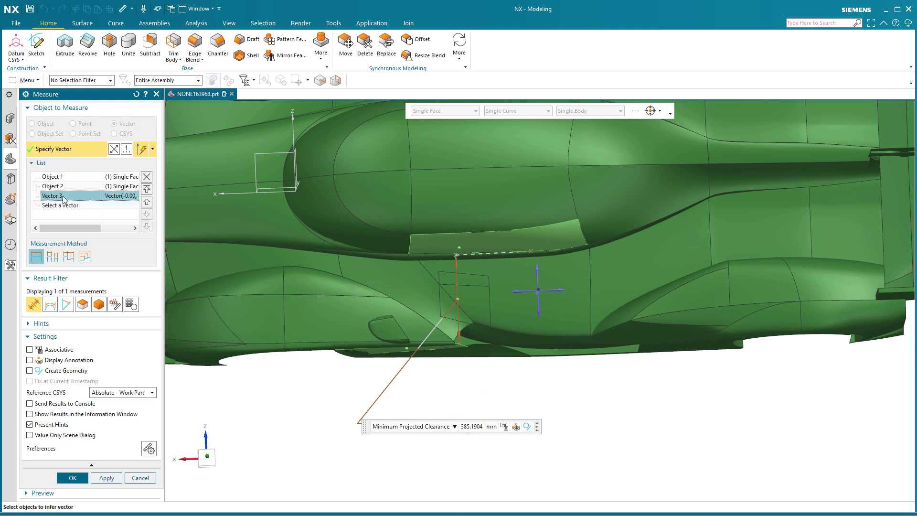
{"action": "key", "text": "F8"}
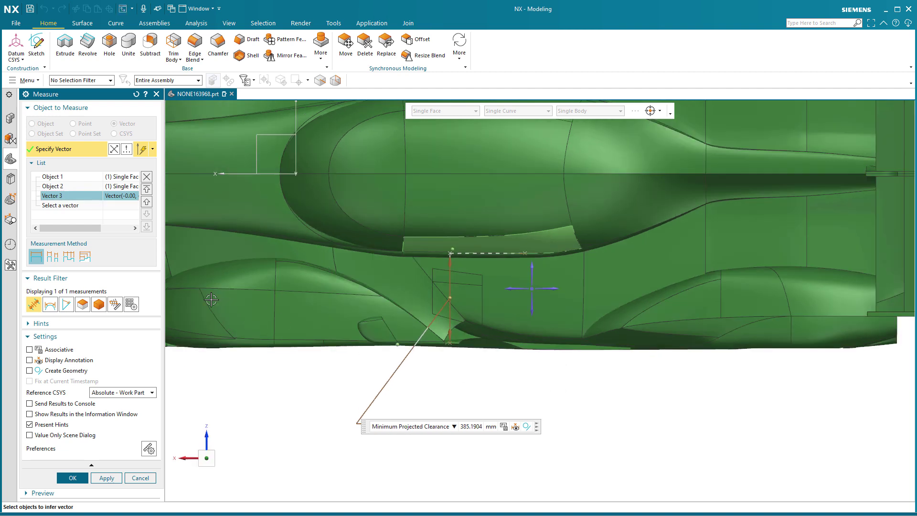
{"action": "left_click", "coordinate": [147, 178]}
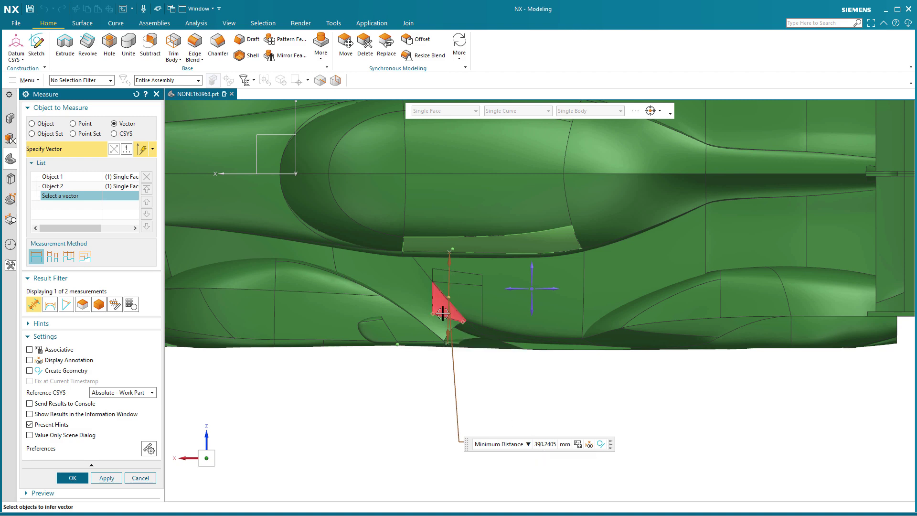
{"action": "scroll", "coordinate": [448, 348], "scroll_direction": "up", "scroll_amount": 3}
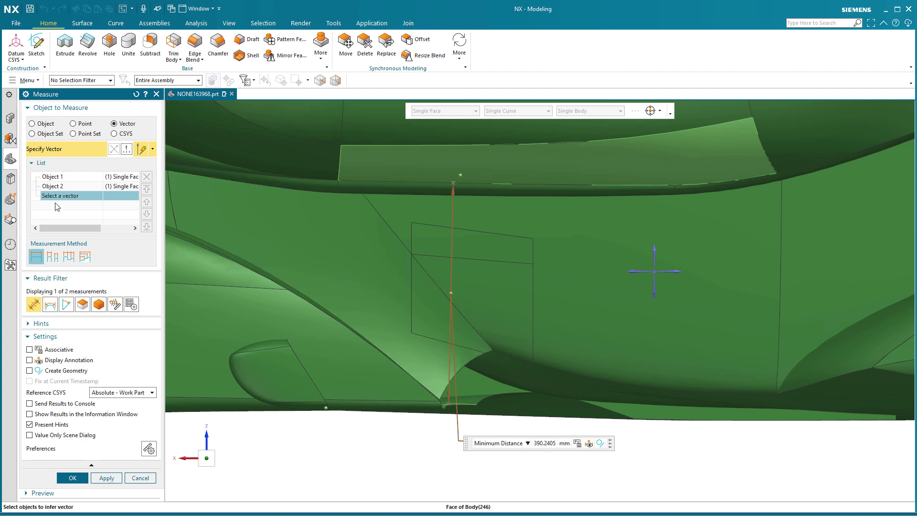
{"action": "left_click", "coordinate": [654, 286]}
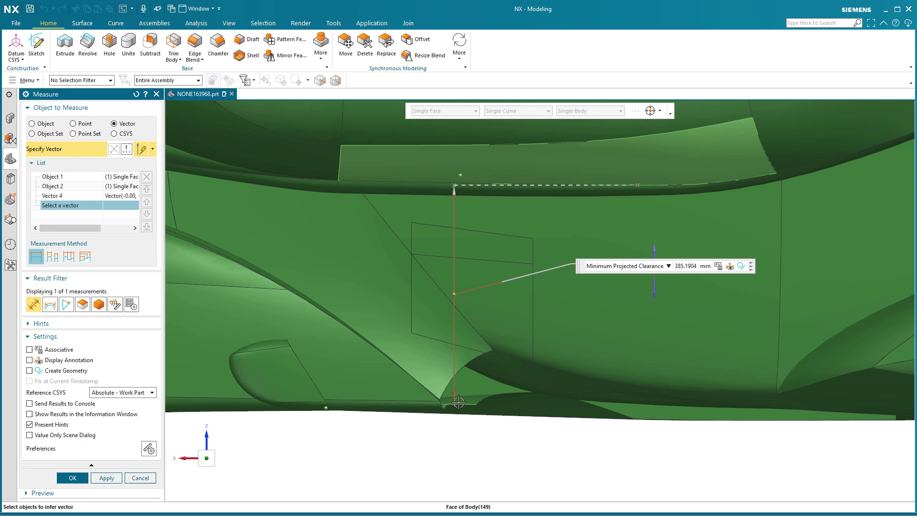
- Switch the projected result to Maximum Projected Clearance, reading 520.2038 mm along Vector 4
{"action": "left_click", "coordinate": [669, 266]}
{"action": "left_click", "coordinate": [652, 284]}
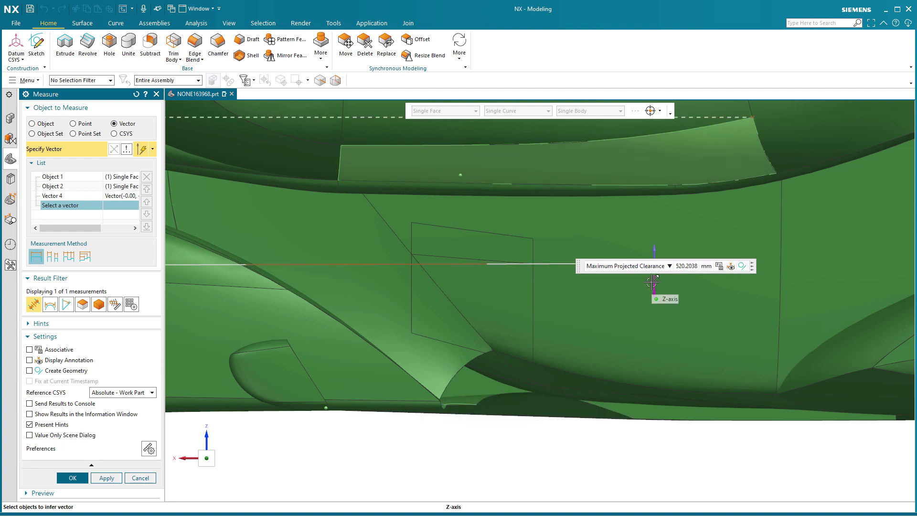
{"action": "scroll", "coordinate": [547, 364], "scroll_direction": "down", "scroll_amount": 3}
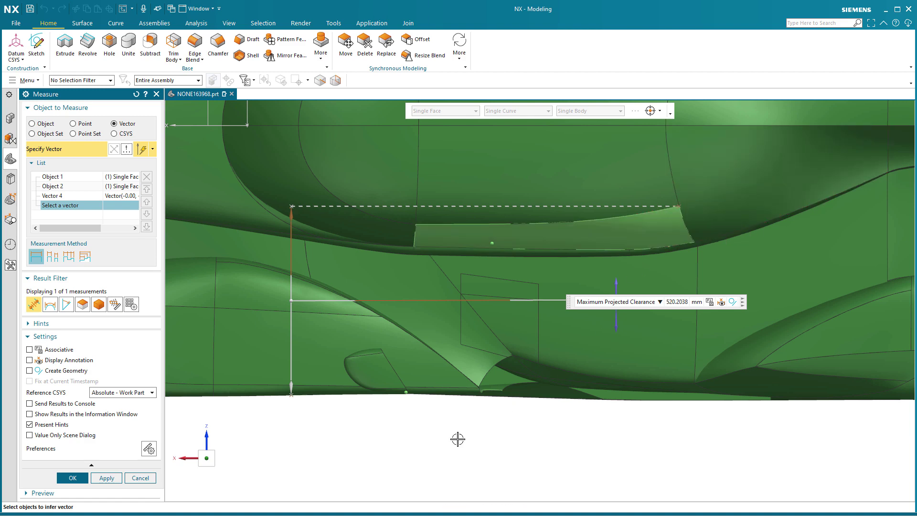
{"action": "middle_click_drag", "start_coordinate": [423, 442], "coordinate": [347, 393]}
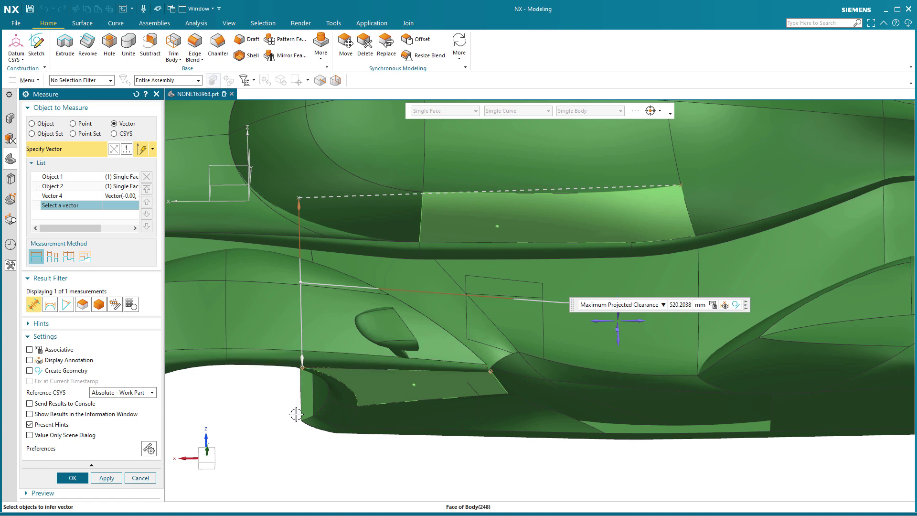
{"action": "middle_click_drag", "start_coordinate": [296, 415], "coordinate": [308, 386]}
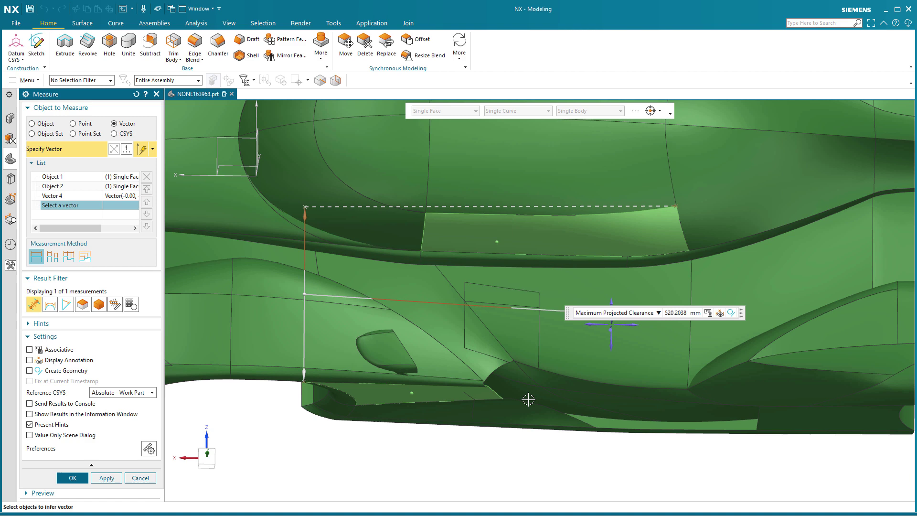
{"action": "left_click", "coordinate": [619, 313]}
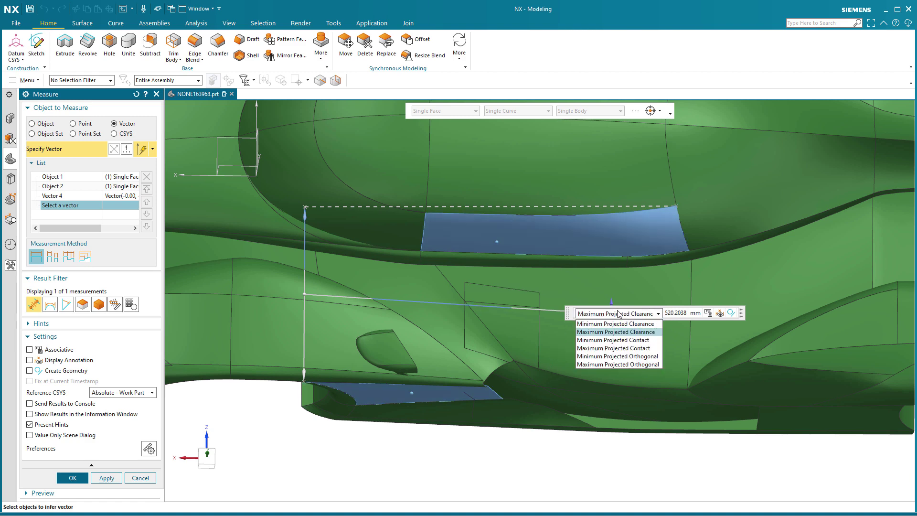
- Switch the result to Minimum Projected Contact, reading 395.4549 mm
{"action": "left_click", "coordinate": [620, 341]}
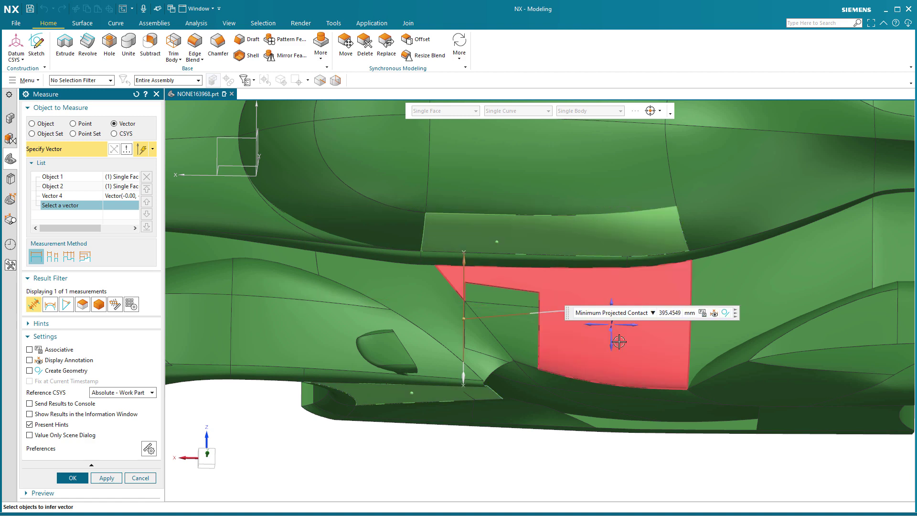
{"action": "mouse_move", "coordinate": [492, 448]}
{"action": "middle_mouse_down"}
{"action": "mouse_move", "coordinate": [483, 475]}
{"action": "mouse_move", "coordinate": [483, 464]}
{"action": "middle_mouse_up"}
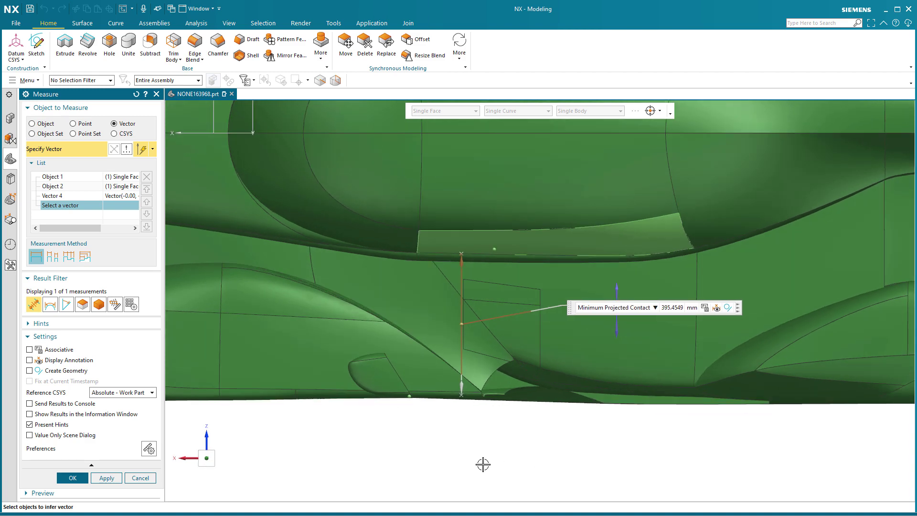
{"action": "middle_click_drag", "start_coordinate": [483, 465], "coordinate": [486, 418]}
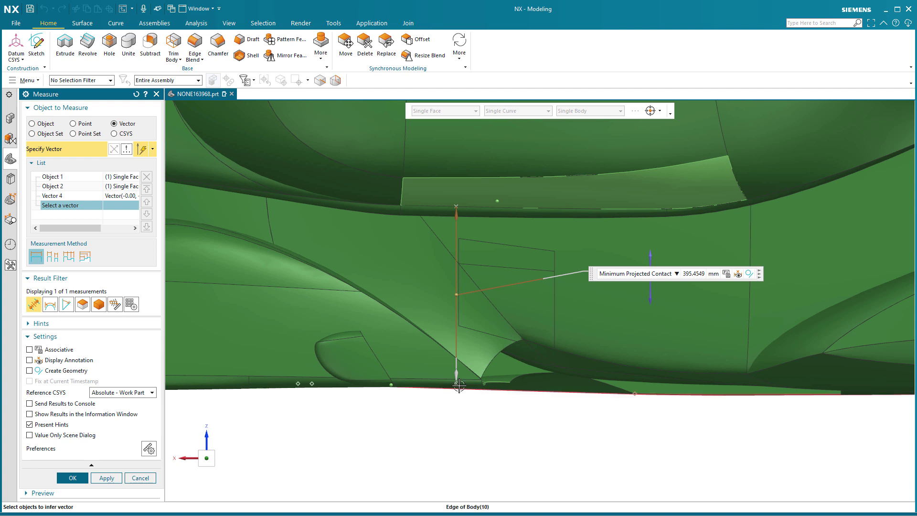
- Return to Minimum Projected Clearance (385.1904 mm) and reposition the result label below the car
{"action": "left_click", "coordinate": [677, 274]}
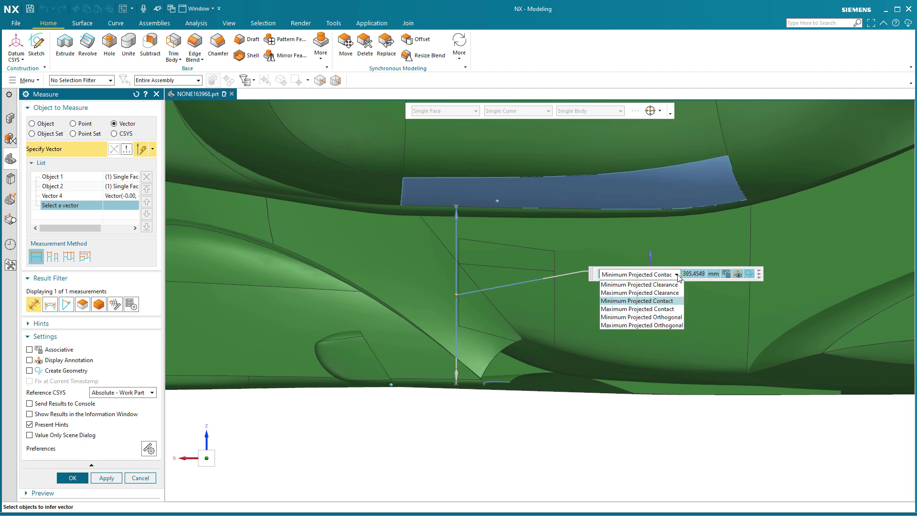
{"action": "left_click", "coordinate": [664, 285]}
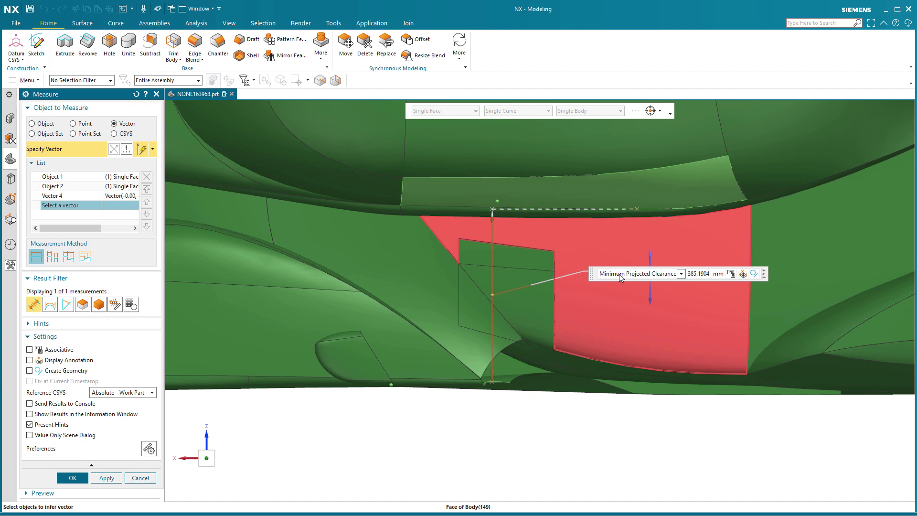
{"action": "left_click_drag", "start_coordinate": [593, 277], "coordinate": [562, 490]}
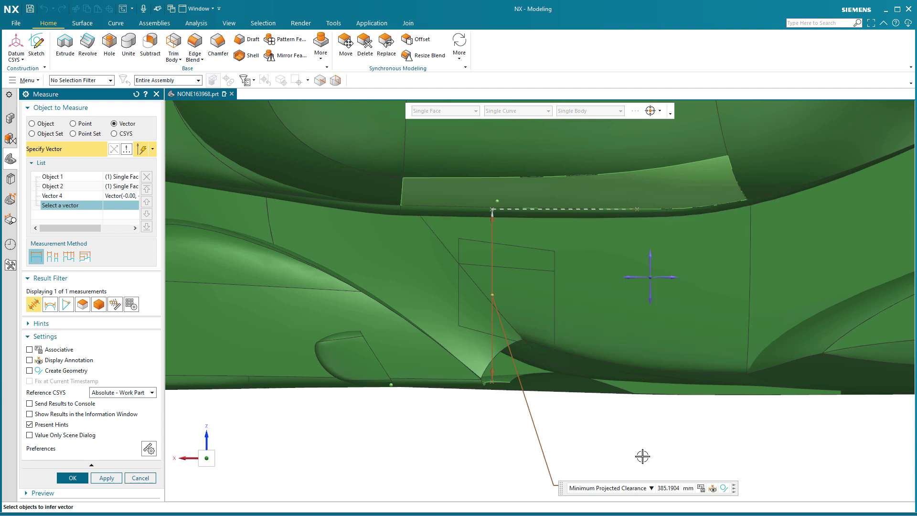
{"action": "left_click_drag", "start_coordinate": [564, 494], "coordinate": [573, 436]}
{"action": "left_click", "coordinate": [616, 429]}
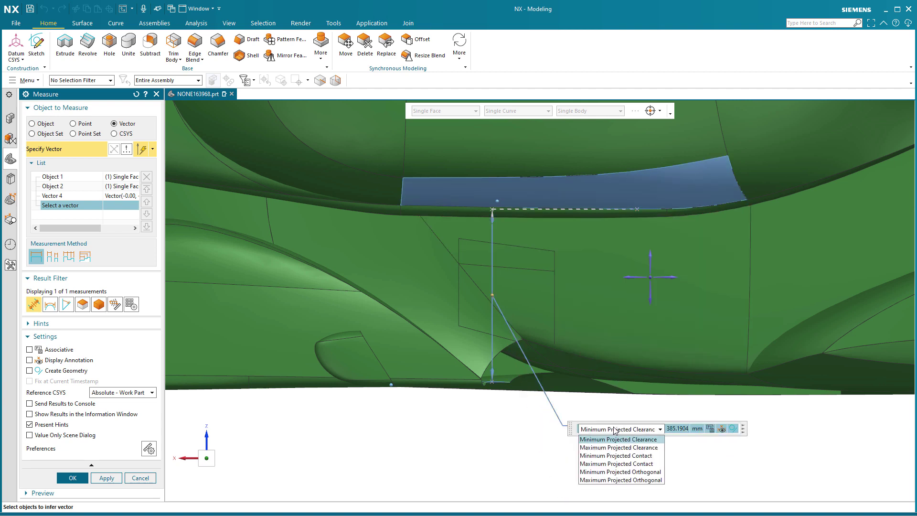
- Go from Minimum Projected Contact to Maximum Projected Contact, which reads 403.2137 mm
{"action": "left_click", "coordinate": [621, 456]}
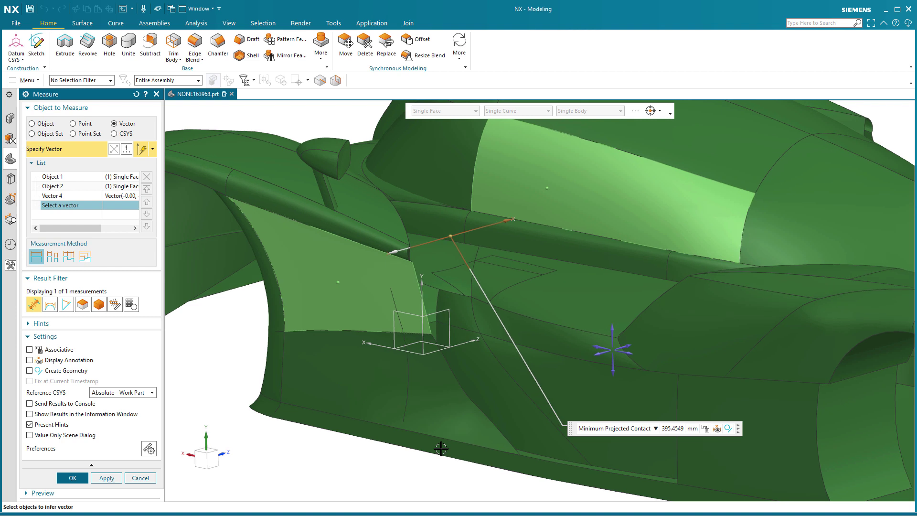
{"action": "left_click", "coordinate": [656, 429]}
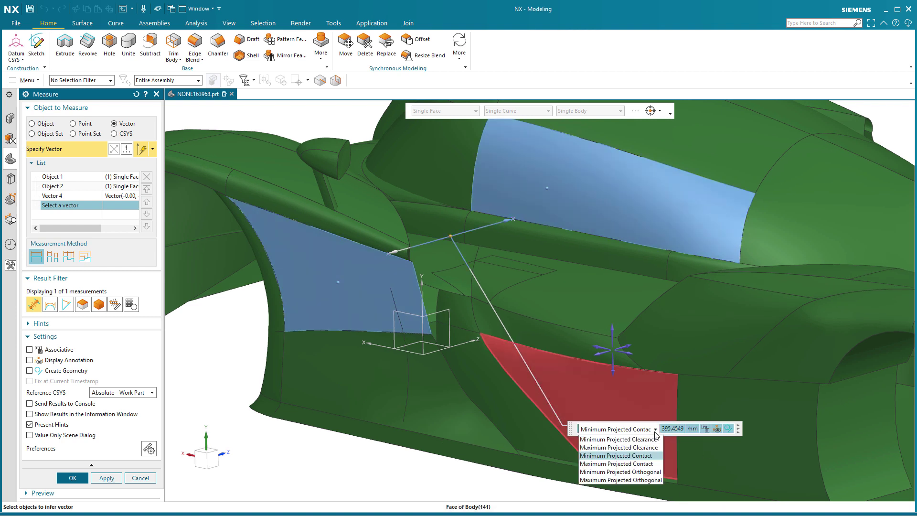
{"action": "left_click", "coordinate": [628, 464]}
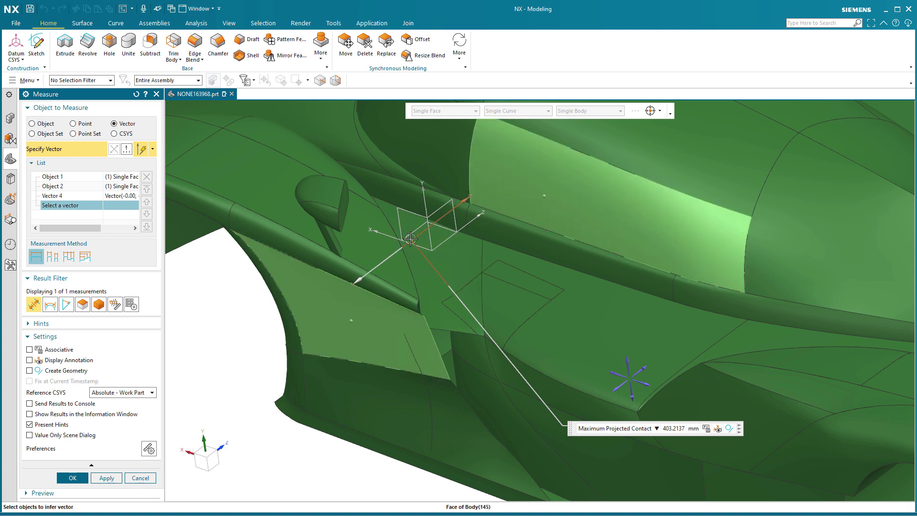
- Show the Minimum Projected Orthogonal distance, 389.6698 mm
{"action": "left_click", "coordinate": [591, 429]}
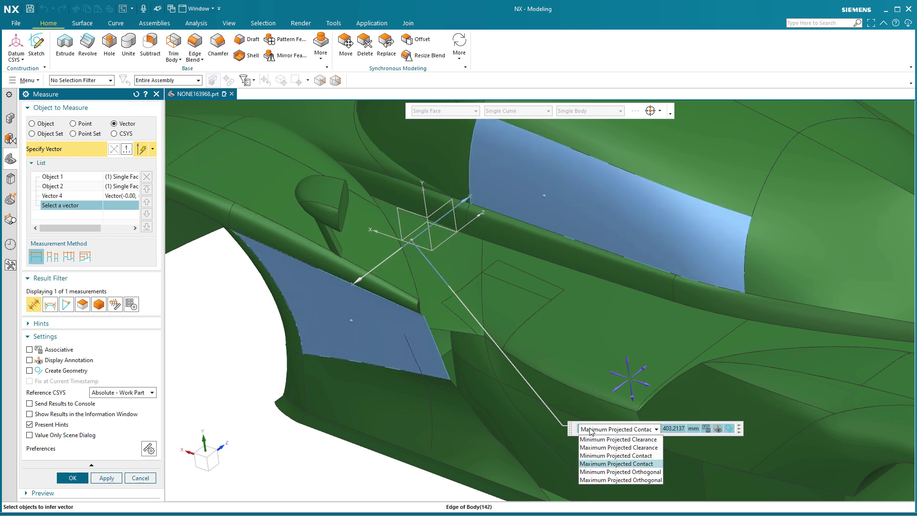
{"action": "left_click", "coordinate": [607, 473]}
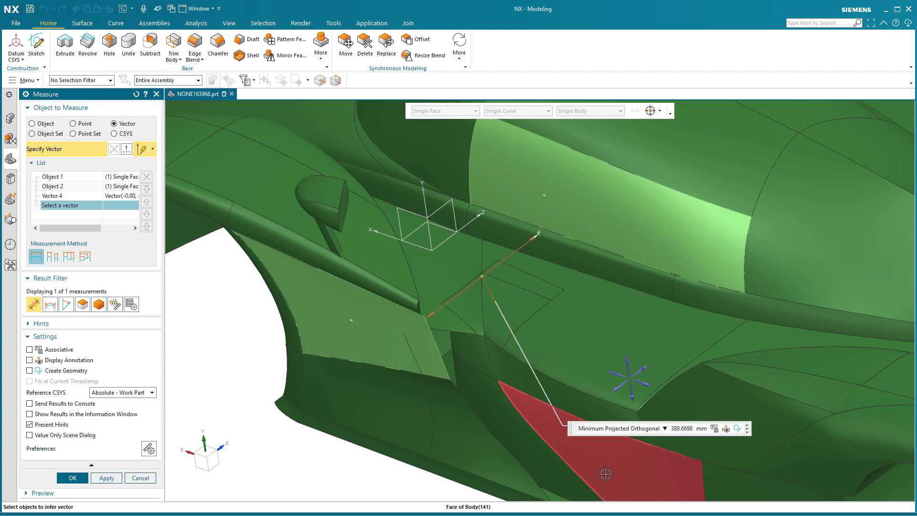
{"action": "middle_click_drag", "start_coordinate": [306, 452], "coordinate": [334, 436]}
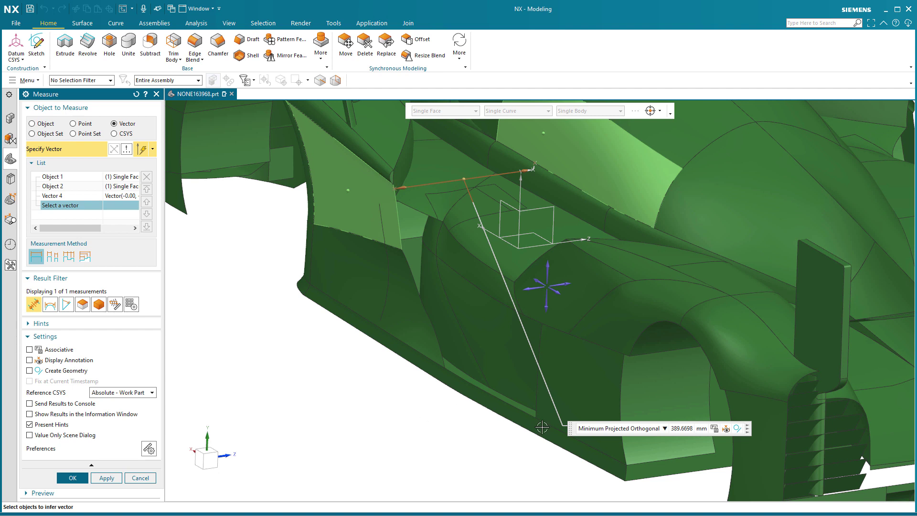
- Switch to the Maximum Projected Orthogonal distance, 520.2038 mm
{"action": "left_click", "coordinate": [664, 429]}
{"action": "left_click", "coordinate": [645, 483]}
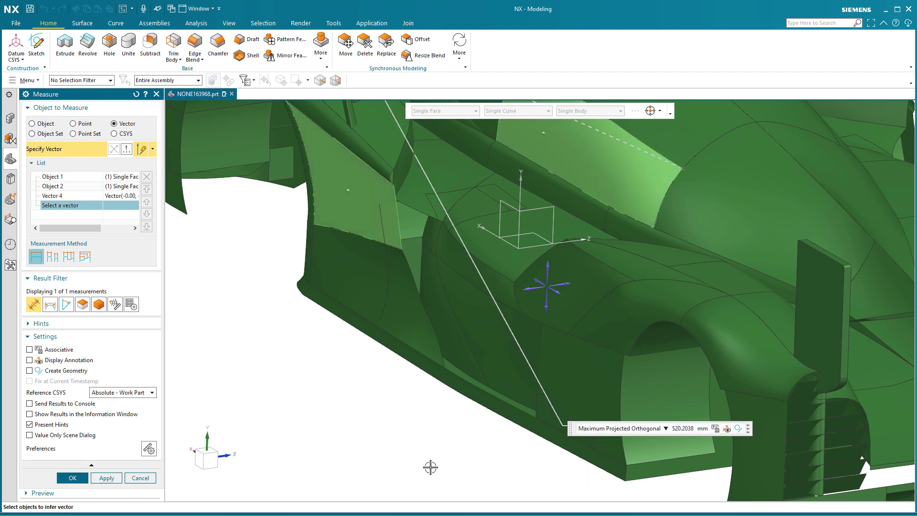
{"action": "scroll", "coordinate": [430, 467], "scroll_direction": "down", "scroll_amount": 3}
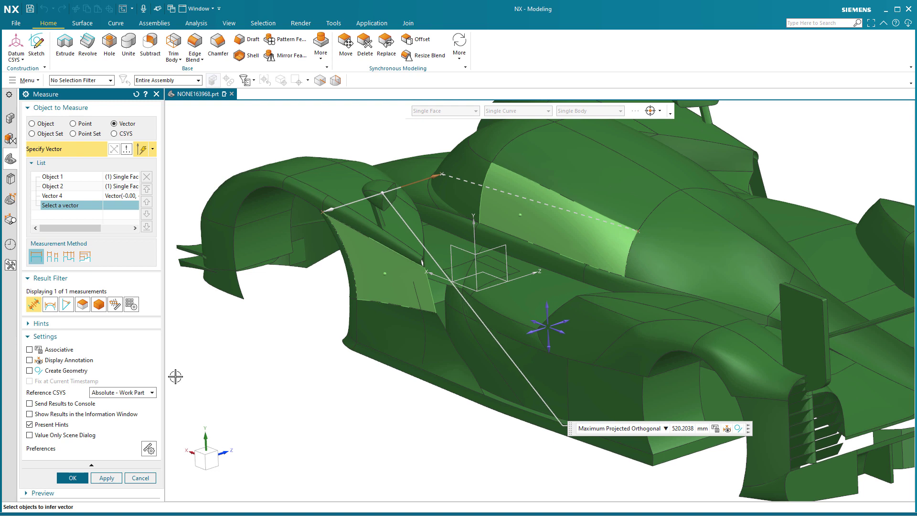
- Remove Vector 4 to restore the 390.2405 mm Minimum Distance, then view the car from the side
{"action": "left_click", "coordinate": [70, 199]}
{"action": "left_click", "coordinate": [147, 176]}
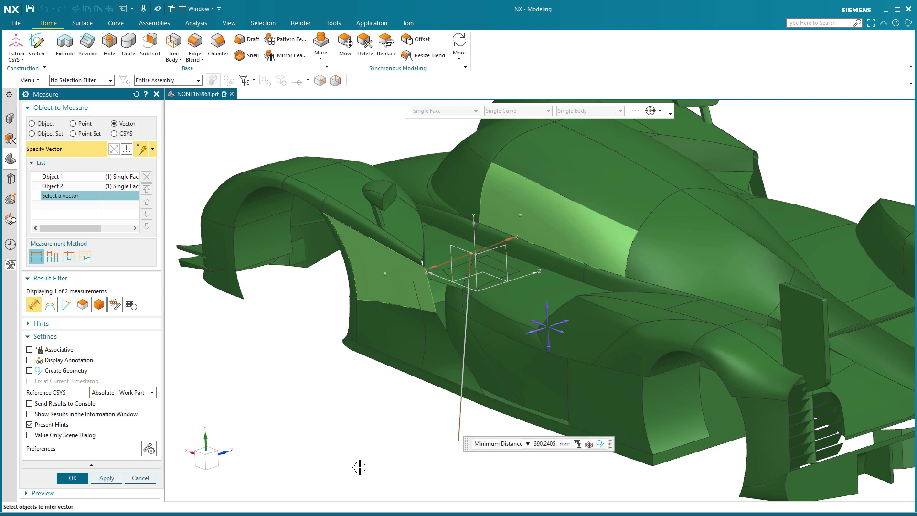
{"action": "middle_click_drag", "start_coordinate": [315, 454], "coordinate": [310, 450]}
{"action": "key", "text": "F8"}
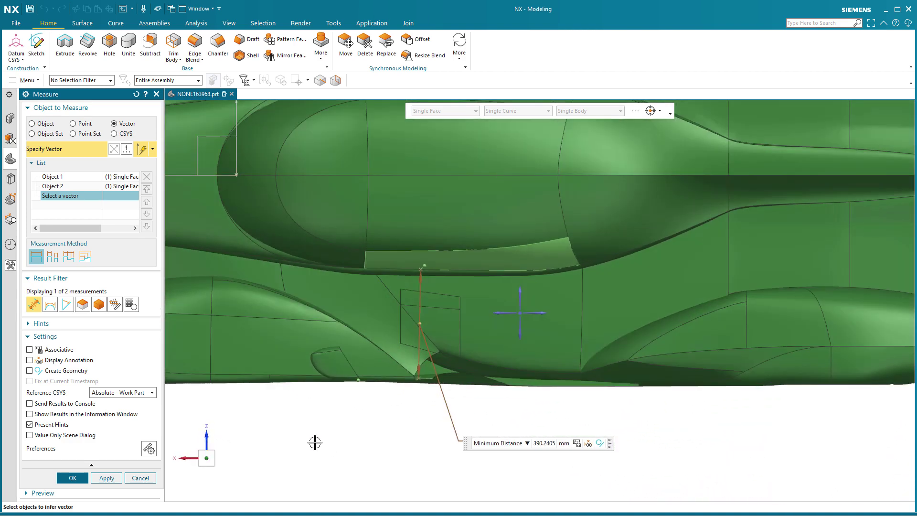
{"action": "scroll", "coordinate": [399, 417], "scroll_direction": "up", "scroll_amount": 3}
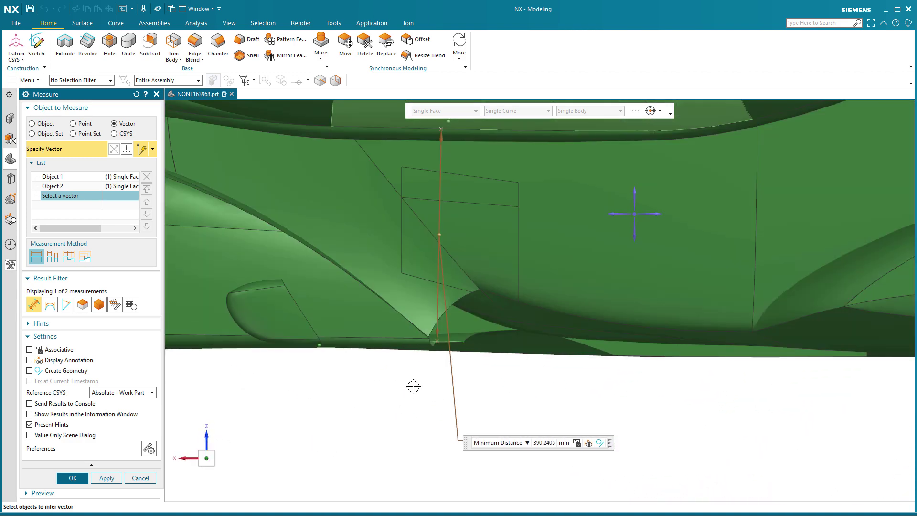
{"action": "middle_click_drag", "start_coordinate": [412, 389], "coordinate": [417, 445], "text": "shift"}
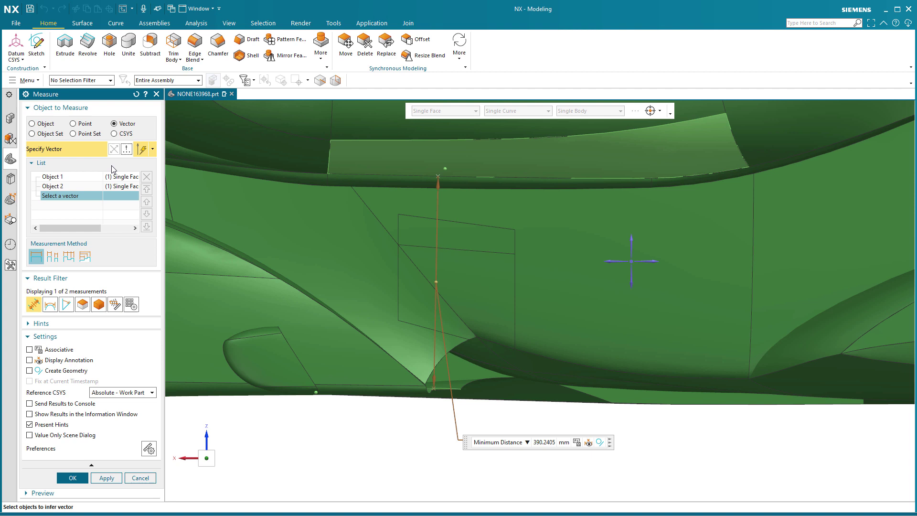
- Add a vertical projection vector and set the result type to Minimum Projected Contact, reading 395.4549 mm
{"action": "left_click", "coordinate": [633, 280]}
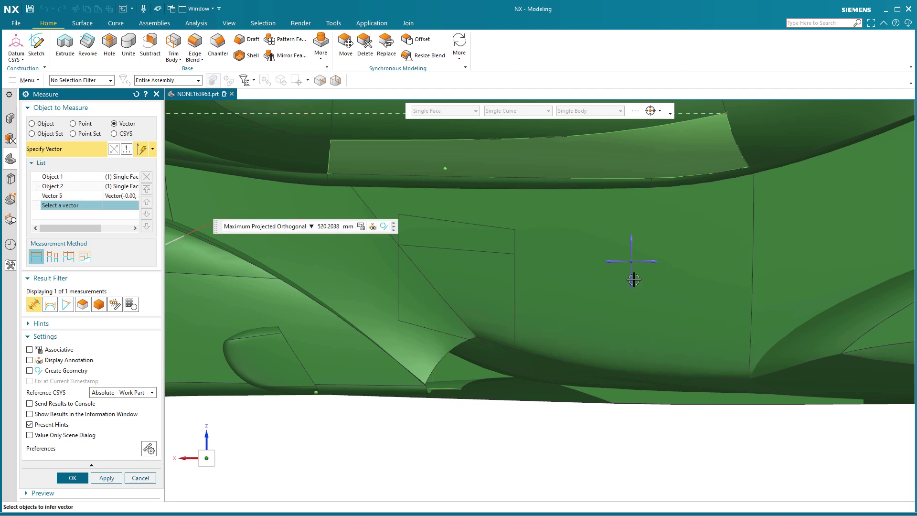
{"action": "left_click", "coordinate": [311, 226]}
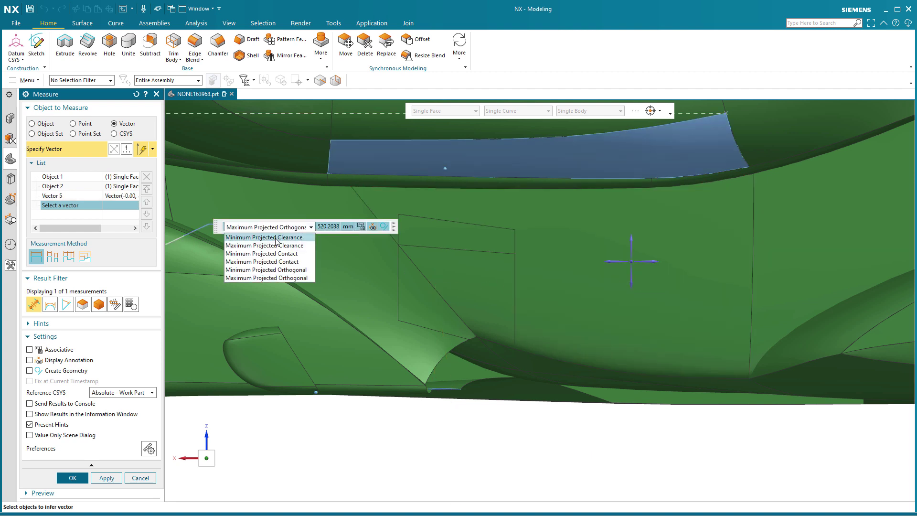
{"action": "left_click", "coordinate": [275, 238]}
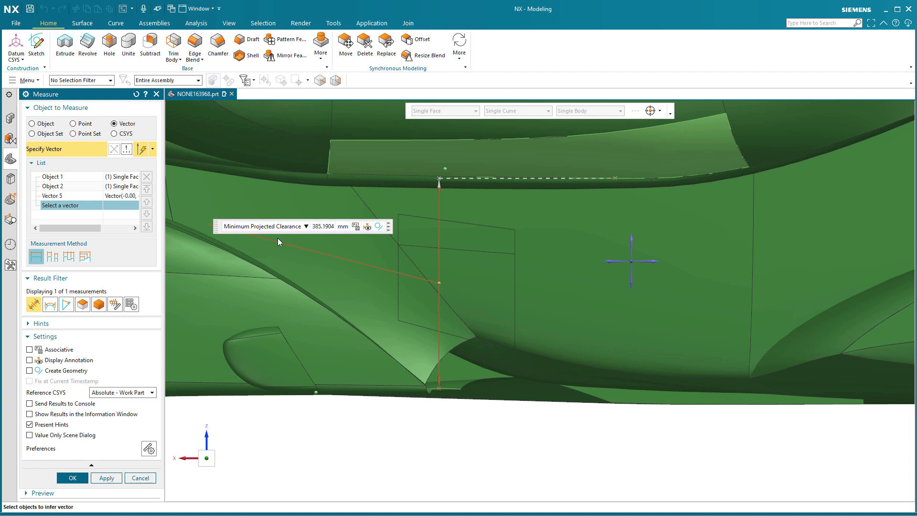
{"action": "left_click", "coordinate": [296, 227]}
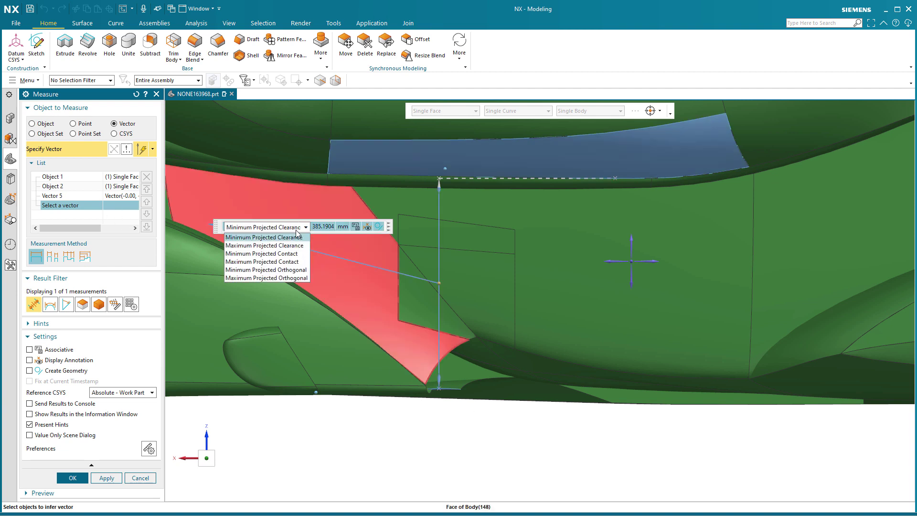
{"action": "left_click", "coordinate": [291, 254]}
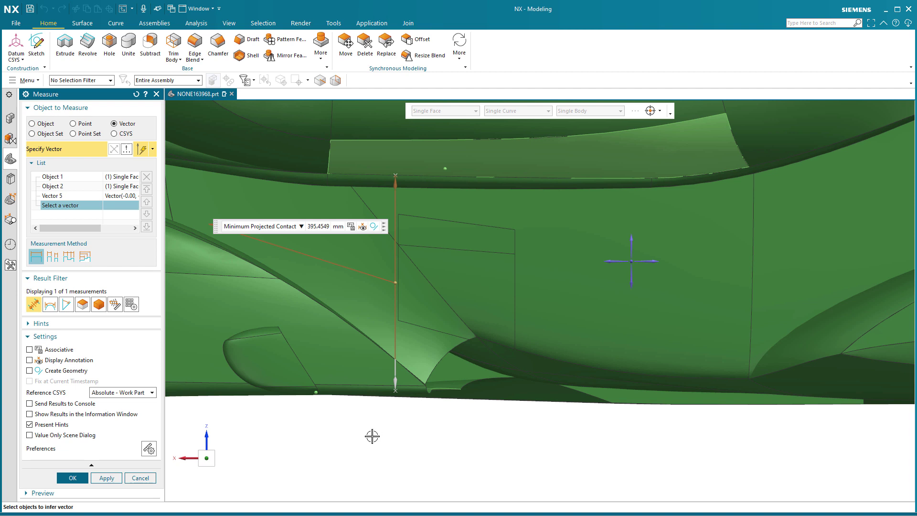
- Remove Vector 5 from the measurement, reverting it to a 390.2405 mm Minimum Distance
{"action": "left_click", "coordinate": [59, 200]}
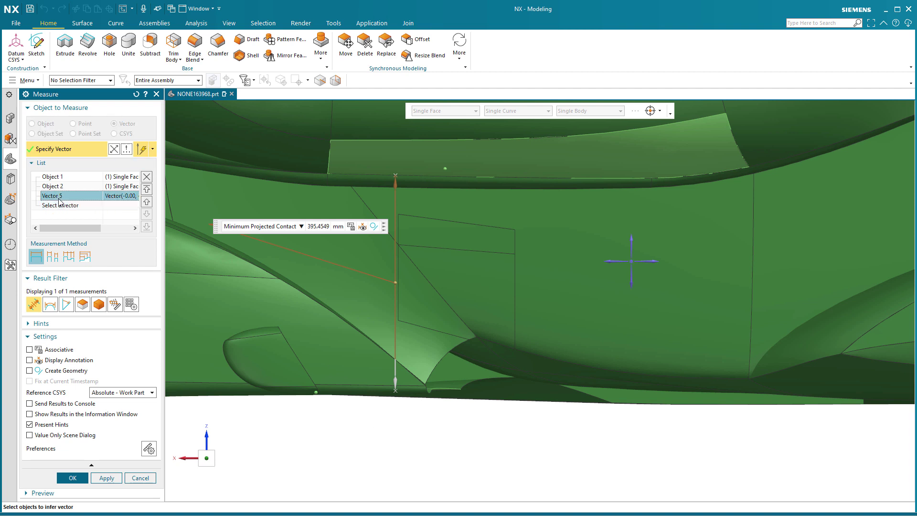
{"action": "left_click", "coordinate": [146, 179]}
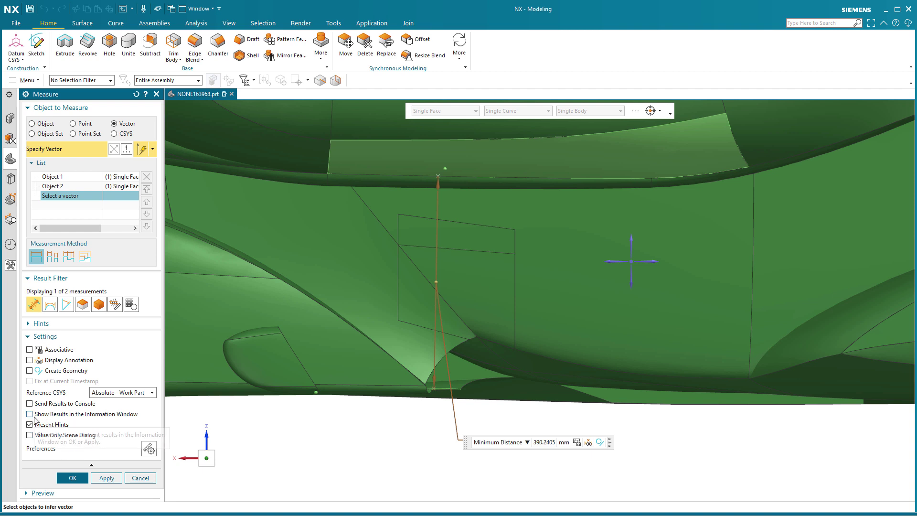
- Report the 390.2405 mm minimum distance in the Information window, then close the report
{"action": "left_click", "coordinate": [30, 414]}
{"action": "left_click", "coordinate": [73, 478]}
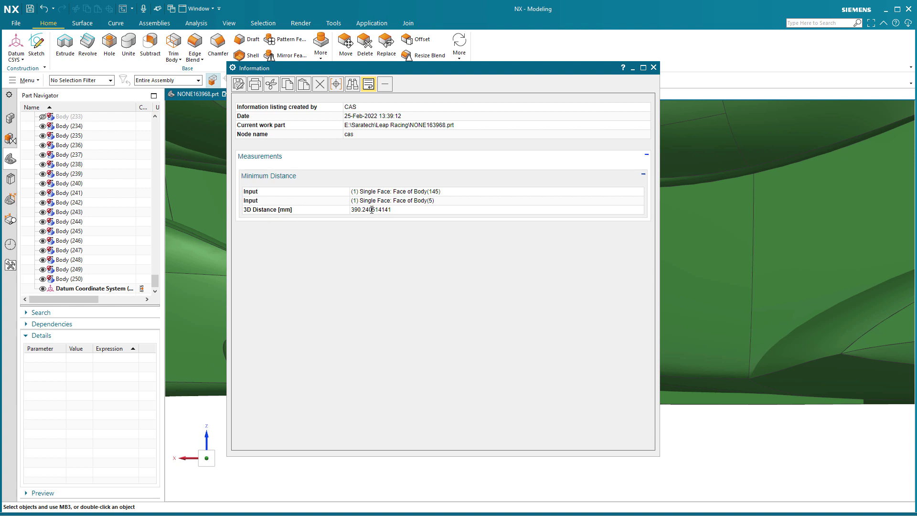
{"action": "left_click", "coordinate": [654, 68]}
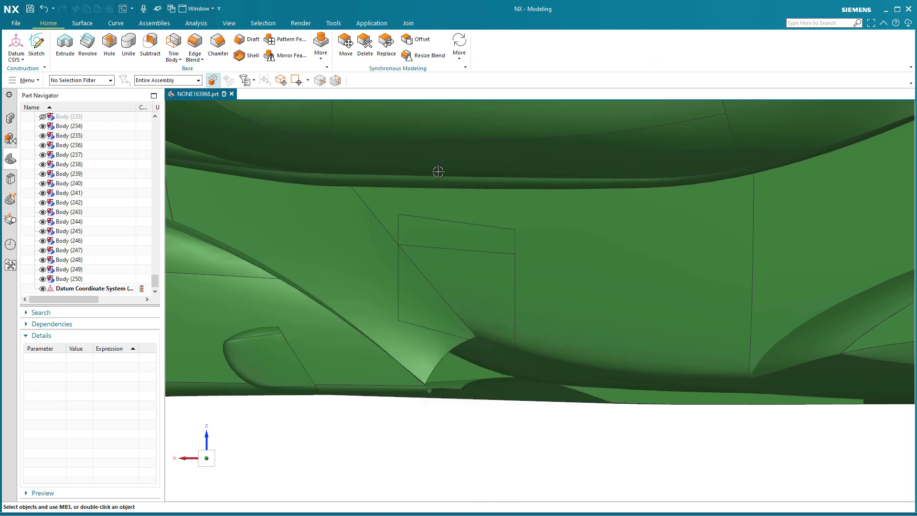
- Start another measurement, pick three projection directions while tilting the view, then cancel it
{"action": "right_click", "coordinate": [319, 454]}
{"action": "left_click", "coordinate": [357, 438]}
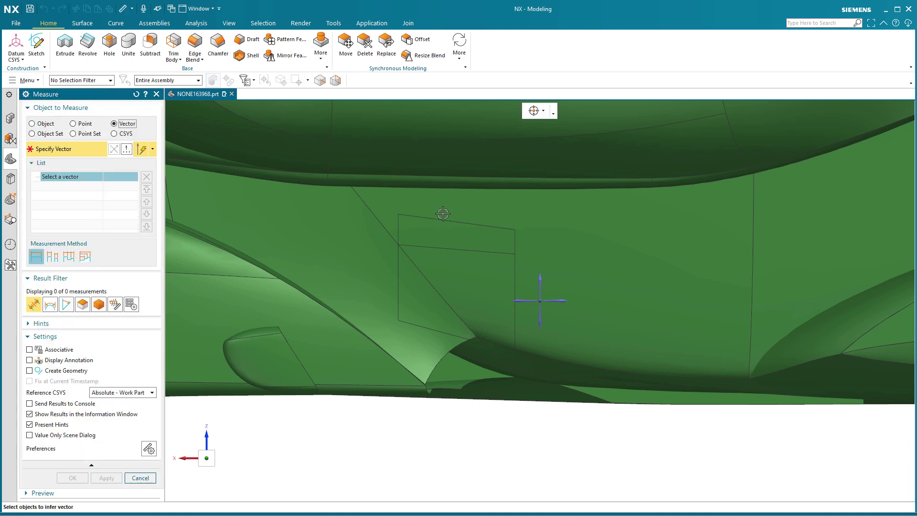
{"action": "left_click", "coordinate": [444, 407]}
{"action": "middle_click_drag", "start_coordinate": [444, 408], "coordinate": [430, 425]}
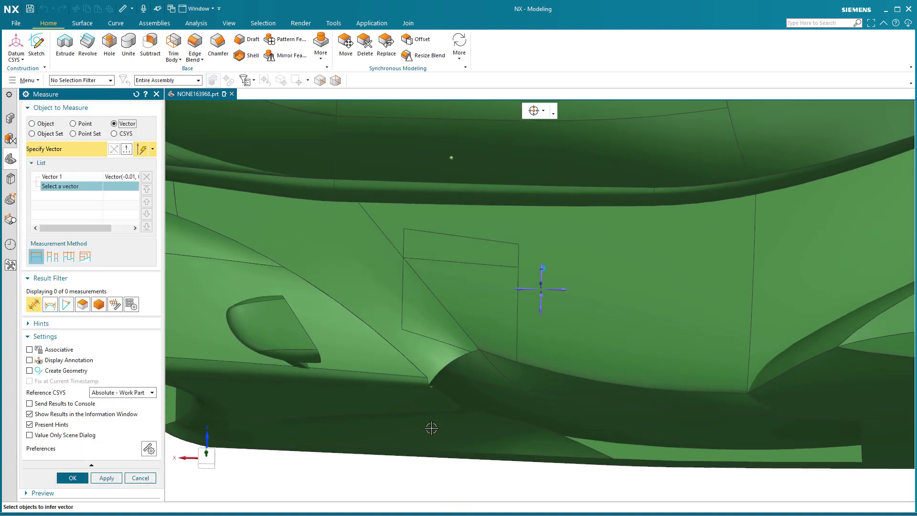
{"action": "left_click", "coordinate": [405, 401]}
{"action": "middle_click_drag", "start_coordinate": [388, 482], "coordinate": [374, 422]}
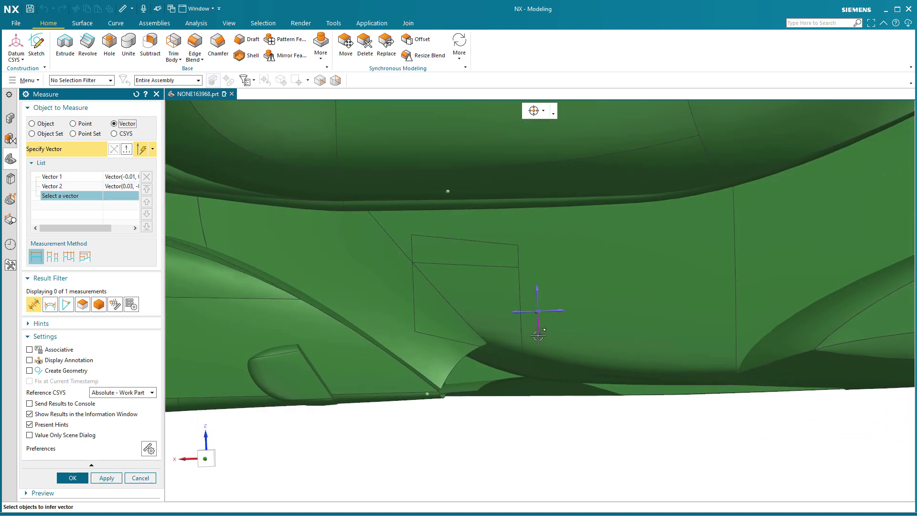
{"action": "left_click", "coordinate": [532, 378]}
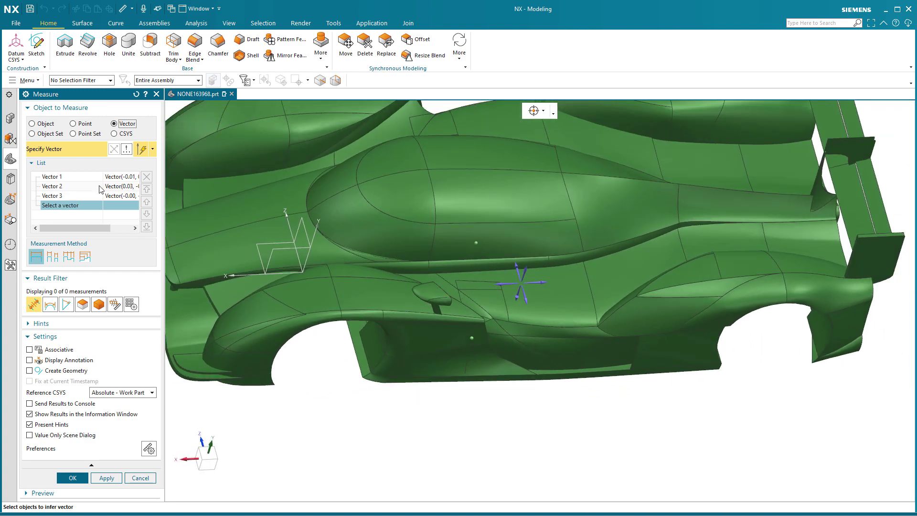
{"action": "middle_click", "coordinate": [305, 424]}
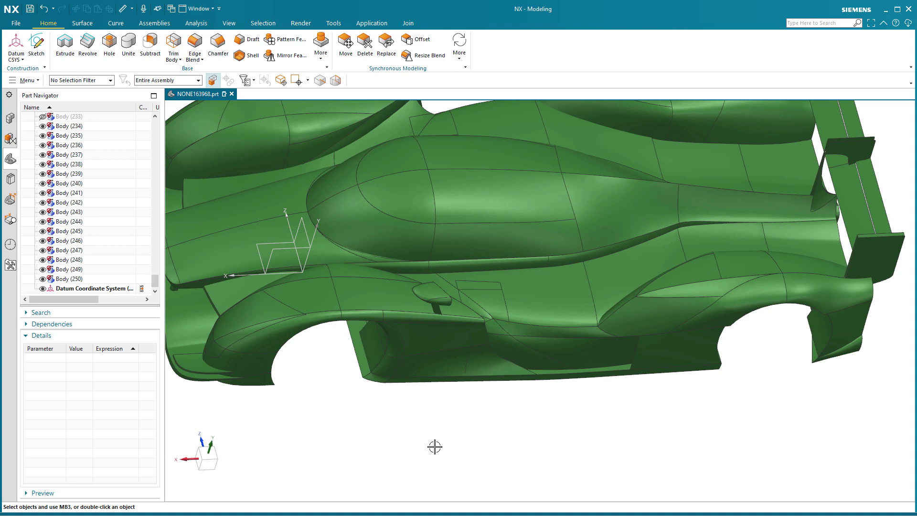
- Rotate to an angled view of the whole car, fit it, and pan slightly left
{"action": "mouse_move", "coordinate": [453, 427]}
{"action": "middle_mouse_down"}
{"action": "mouse_move", "coordinate": [554, 440]}
{"action": "mouse_move", "coordinate": [575, 432]}
{"action": "middle_mouse_up"}
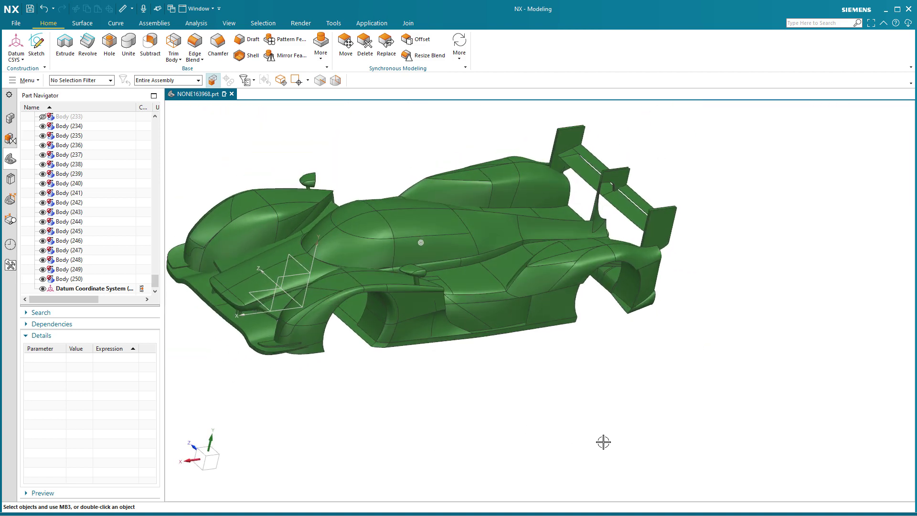
{"action": "right_click", "coordinate": [723, 354]}
{"action": "left_click", "coordinate": [728, 276]}
{"action": "right_click", "coordinate": [786, 219]}
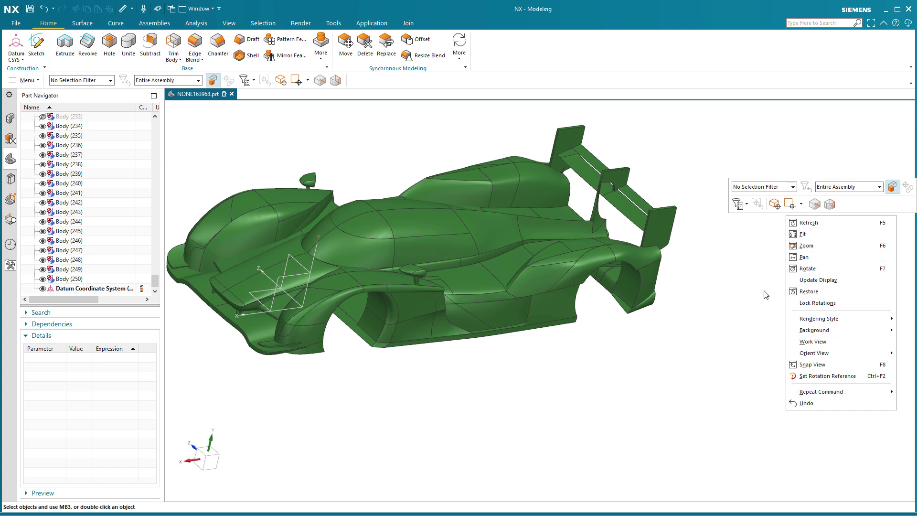
{"action": "left_click", "coordinate": [762, 305]}
{"action": "middle_click_drag", "start_coordinate": [721, 434], "coordinate": [707, 423], "text": "shift"}
- Start a new measurement in Object mode and pick the upper and lower side faces
{"action": "left_click", "coordinate": [122, 8]}
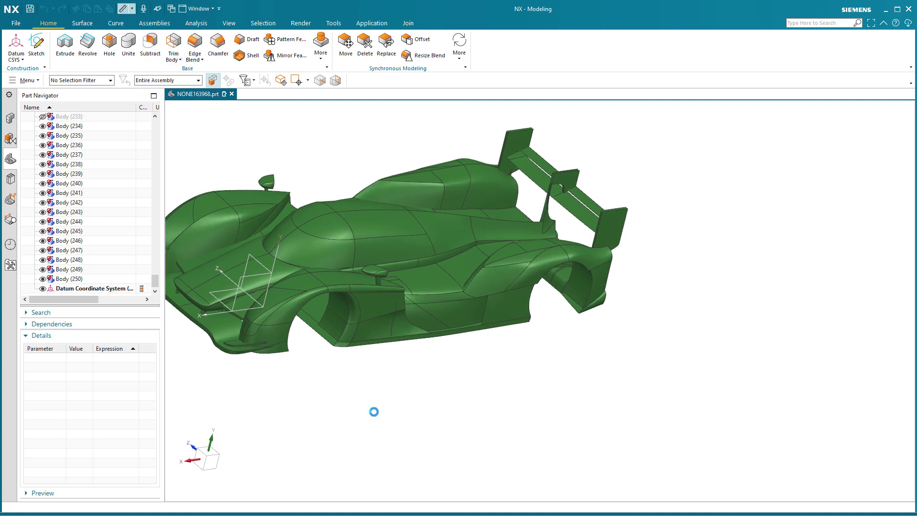
{"action": "scroll", "coordinate": [411, 442], "scroll_direction": "up", "scroll_amount": 3}
{"action": "left_click", "coordinate": [32, 123]}
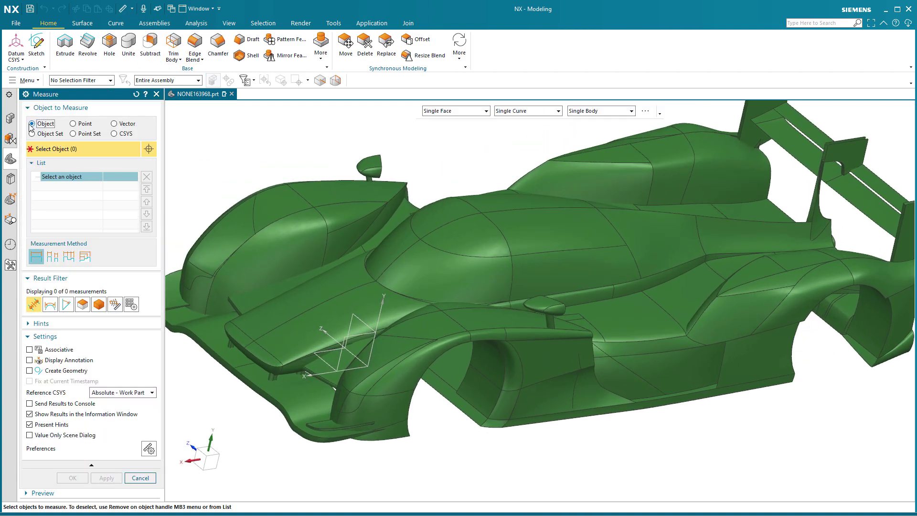
{"action": "scroll", "coordinate": [440, 425], "scroll_direction": "up", "scroll_amount": 2}
{"action": "left_click", "coordinate": [536, 302]}
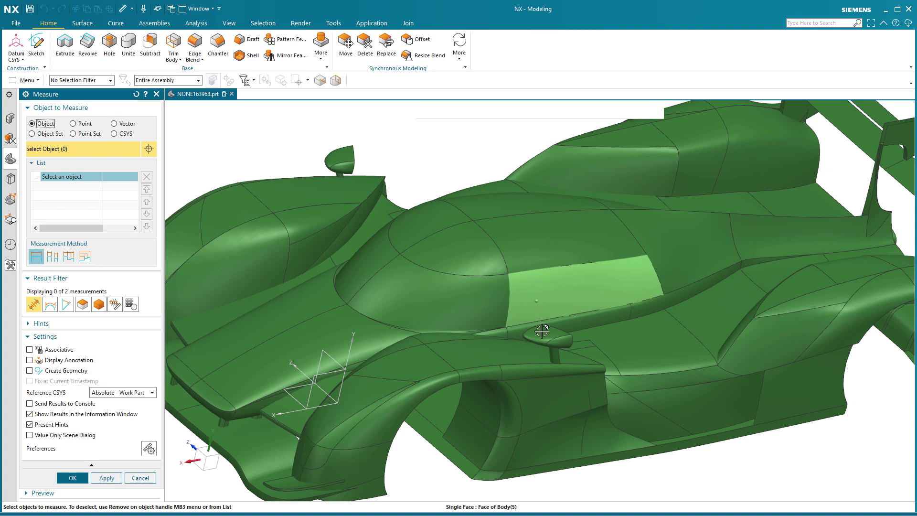
{"action": "left_click", "coordinate": [562, 398]}
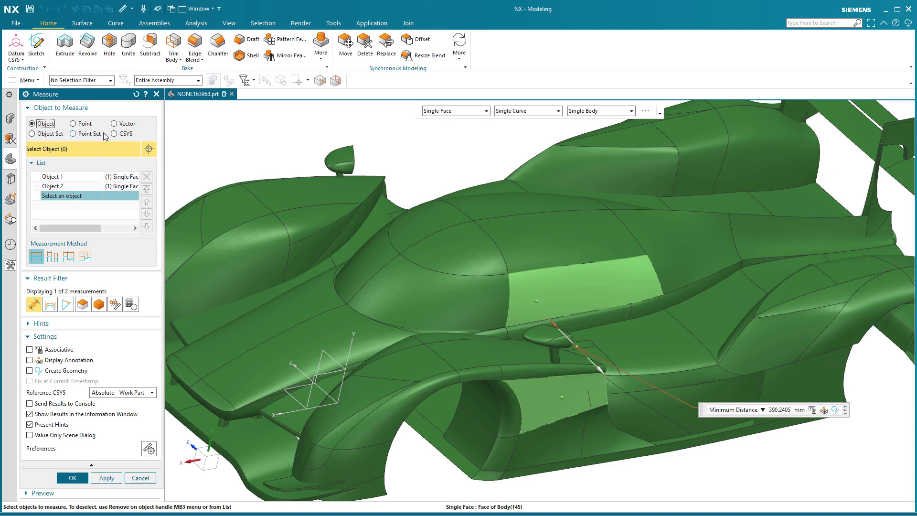
- Project along the Z axis and set the result to Maximum Projected Contact, giving 403.2137 mm
{"action": "left_click", "coordinate": [114, 124]}
{"action": "key", "text": "F8"}
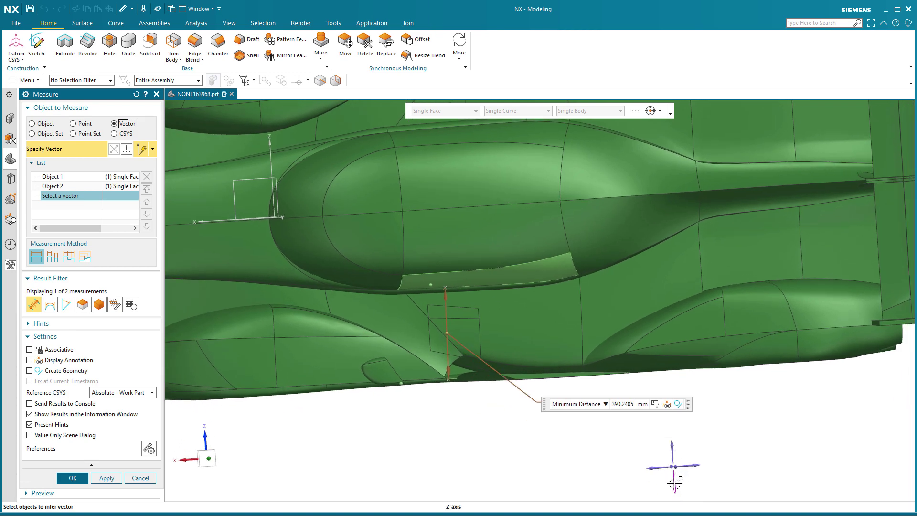
{"action": "left_click", "coordinate": [674, 482]}
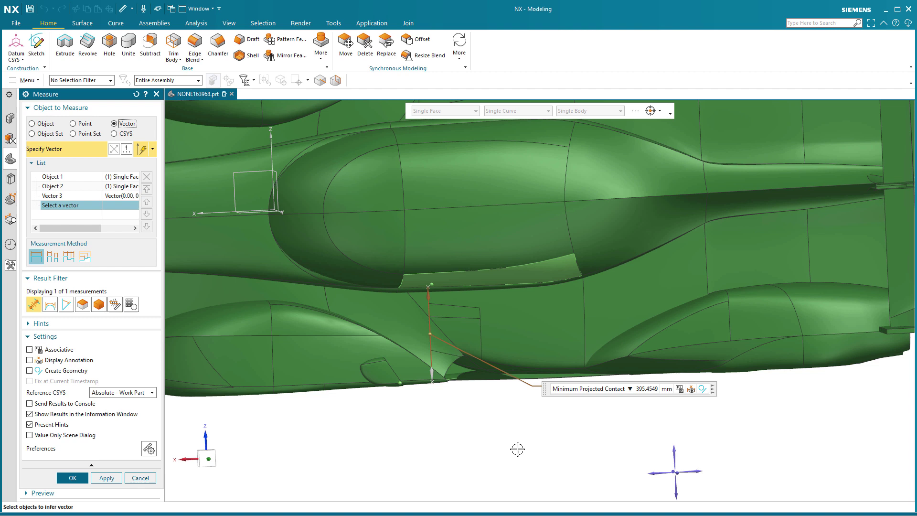
{"action": "left_click", "coordinate": [630, 389]}
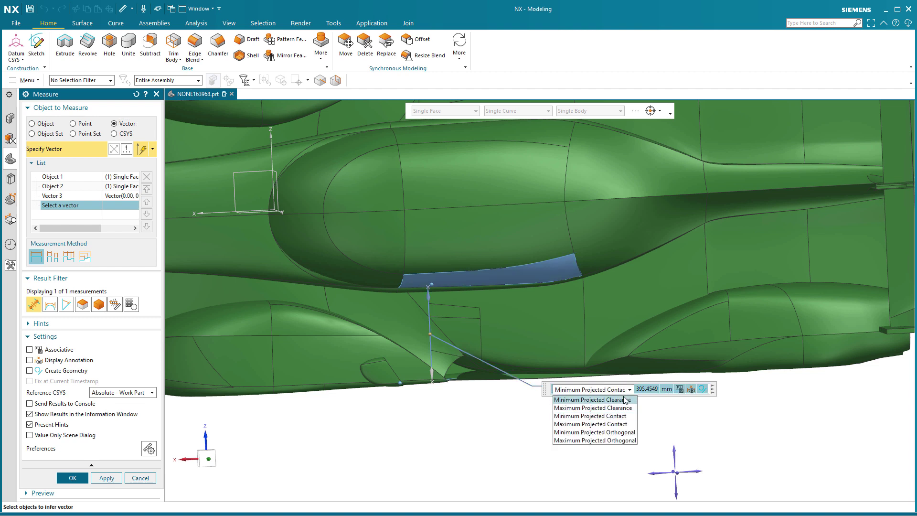
{"action": "left_click", "coordinate": [623, 425]}
{"action": "middle_click_drag", "start_coordinate": [490, 479], "coordinate": [472, 468]}
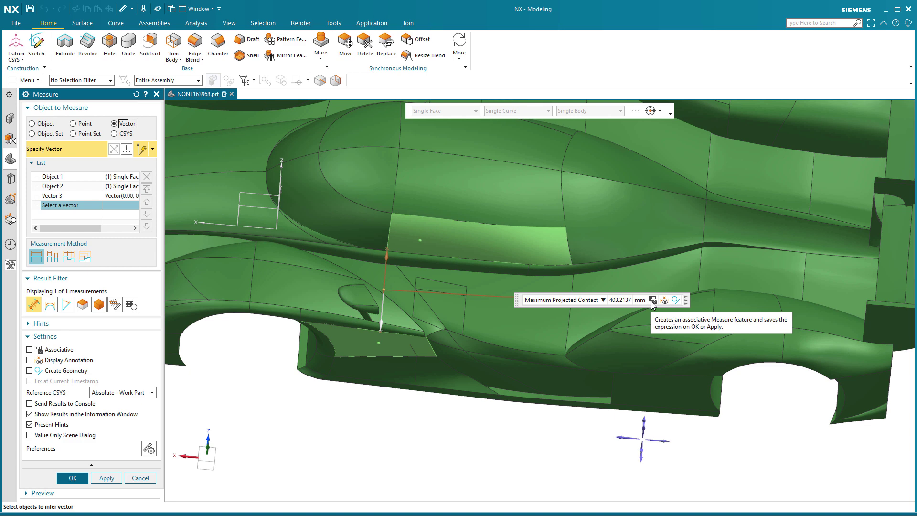
- Confirm the 403.2137 mm Maximum Projected Contact measurement, review its report, and close it
{"action": "left_click", "coordinate": [73, 478]}
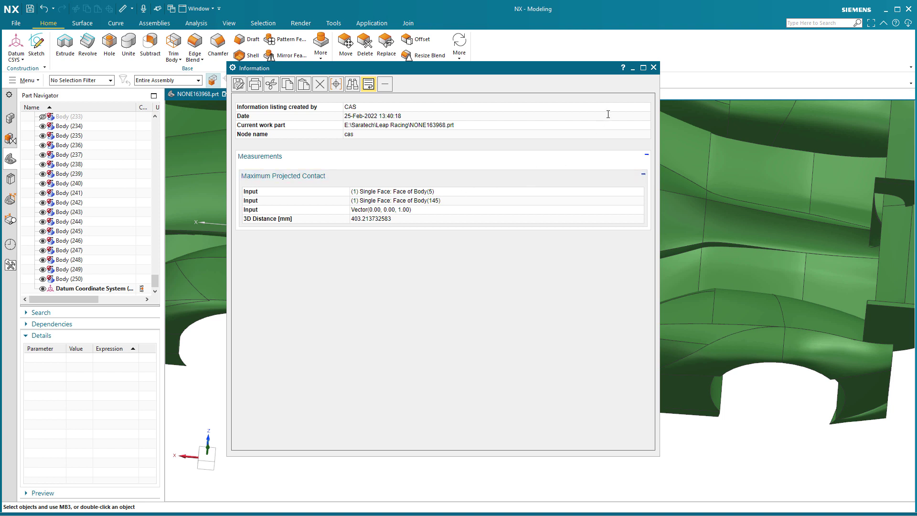
{"action": "left_click", "coordinate": [653, 68]}
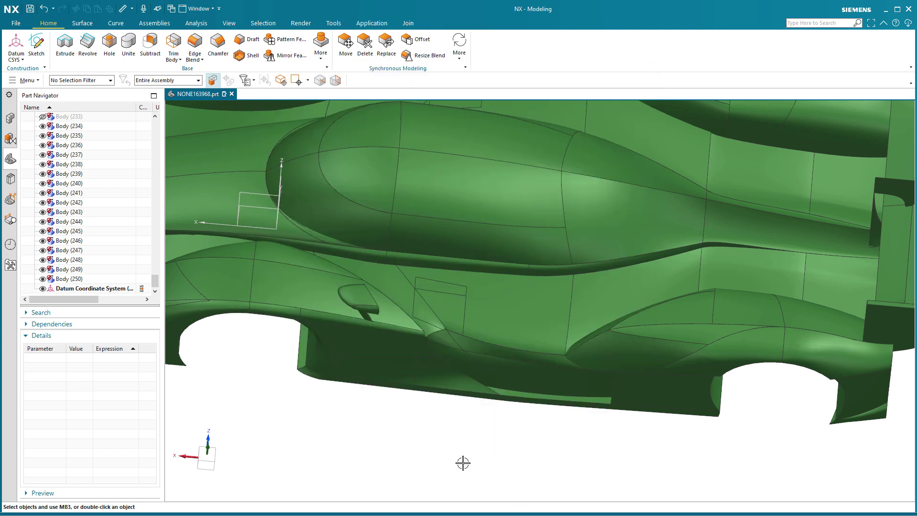